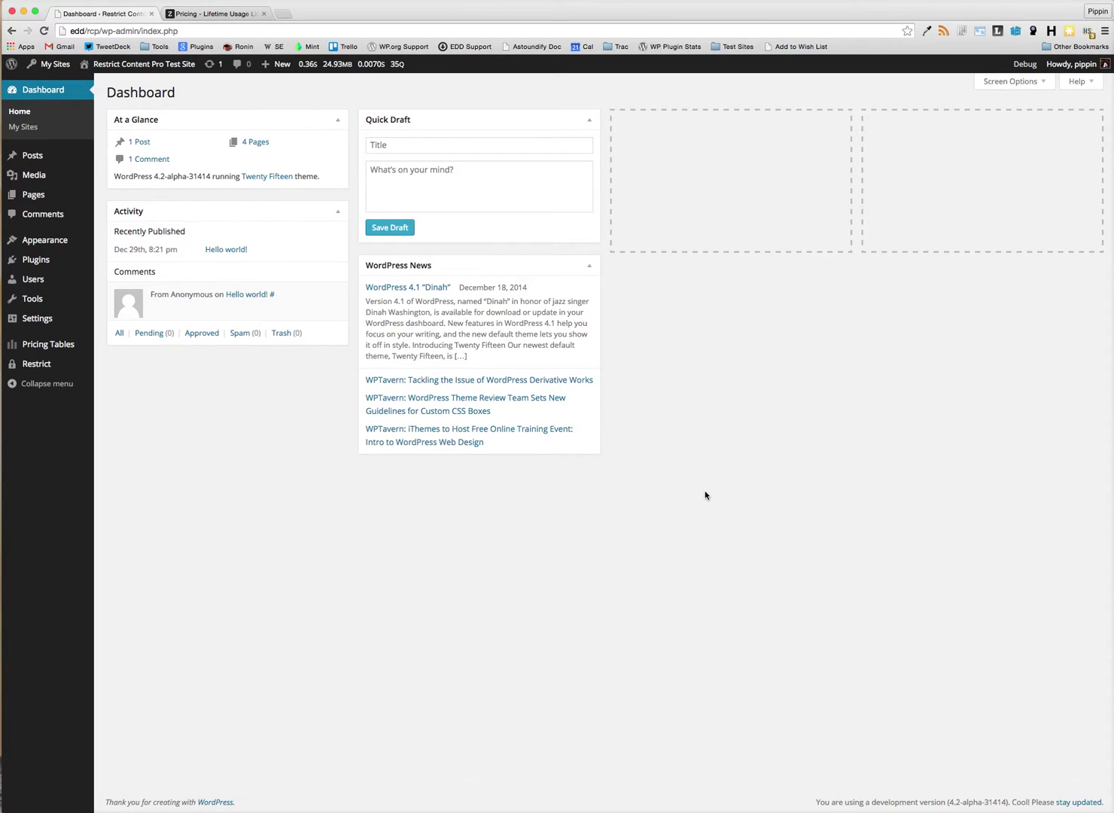
- Look over the Themezilla example pricing page, then close its tab
{"action": "key", "text": "ctrl+Tab"}
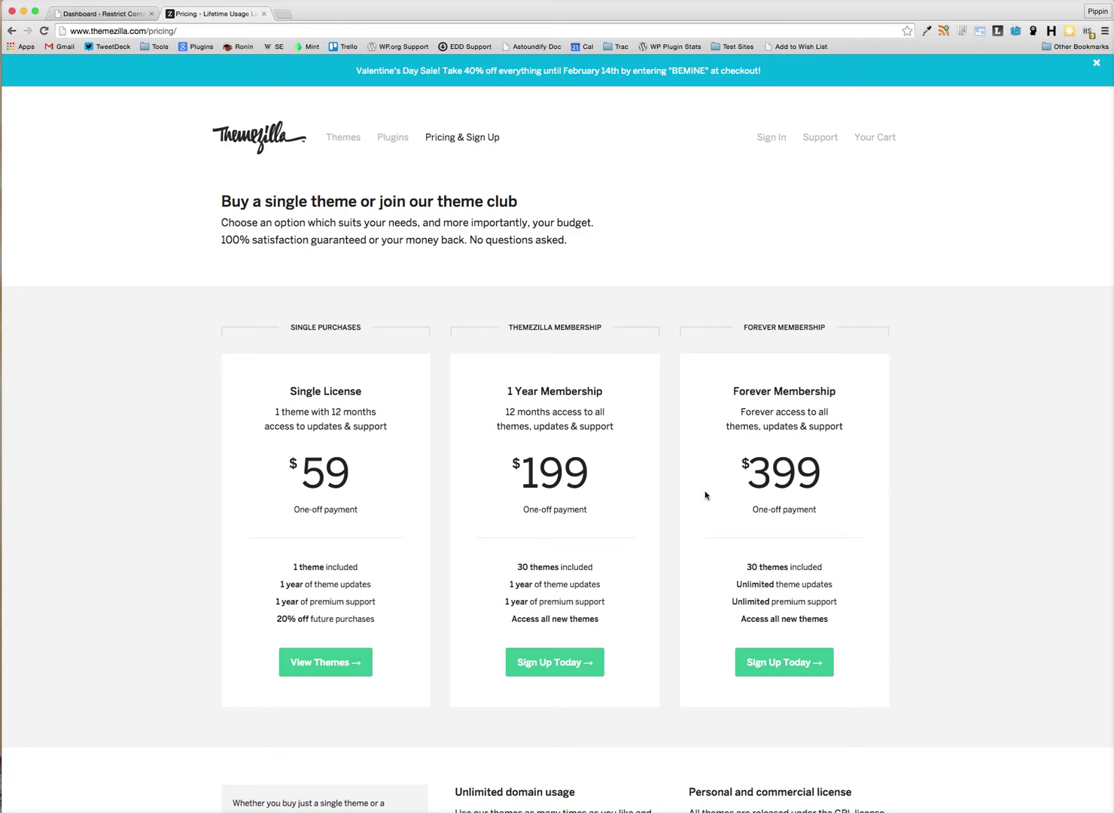
{"action": "key", "text": "super+w"}
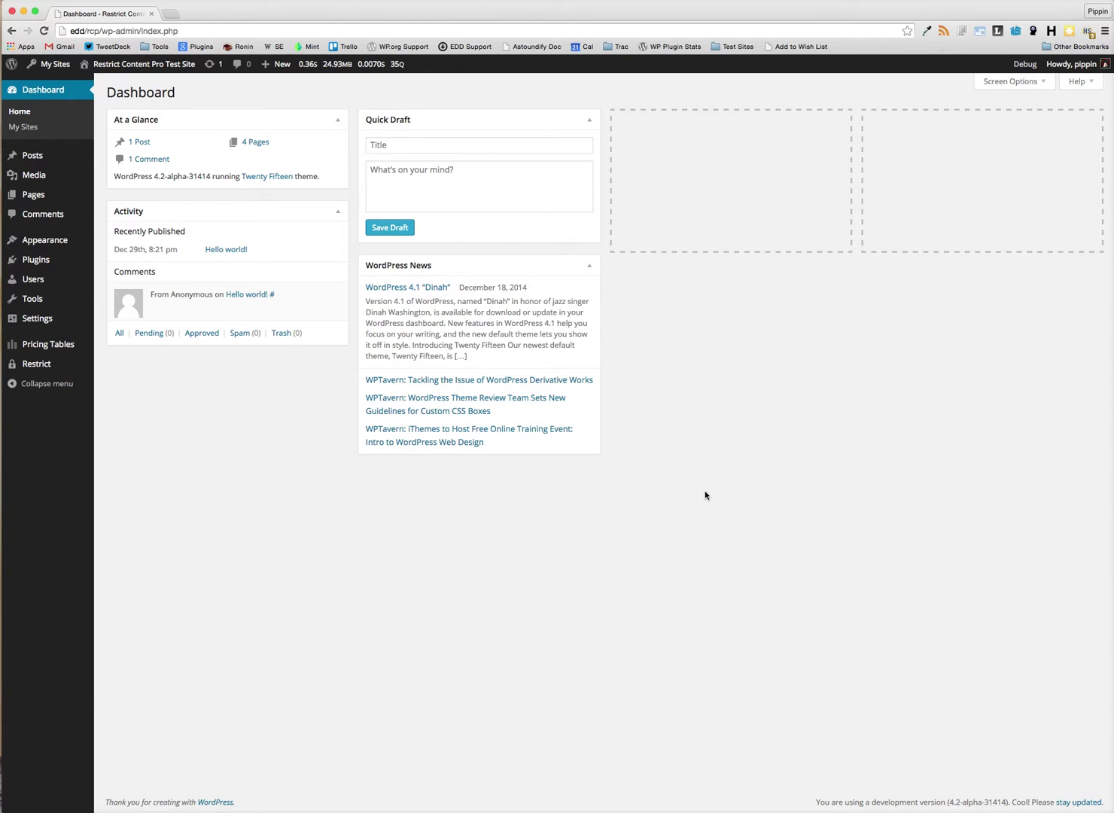
- Open Restrict's Subscription Levels, listing Gold ($30), Silver ($20) and Bronze ($10)
{"action": "mouse_move", "coordinate": [68, 364]}
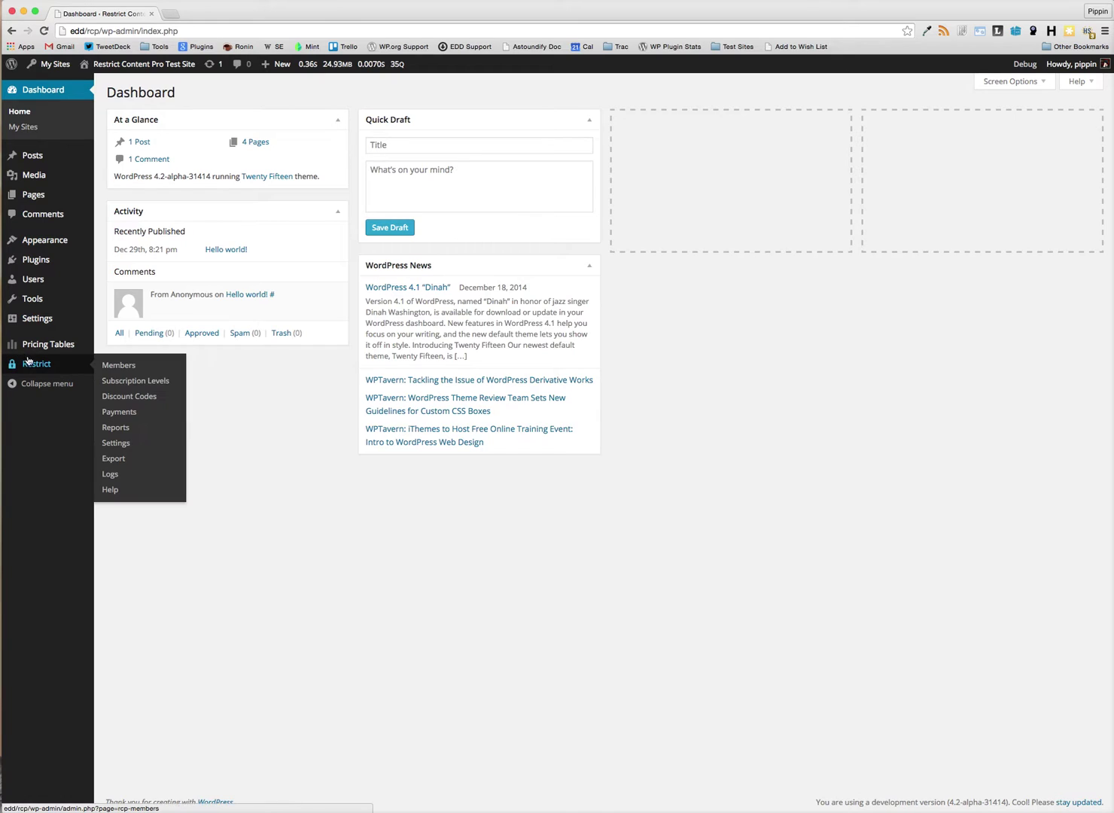
{"action": "left_click", "coordinate": [148, 380]}
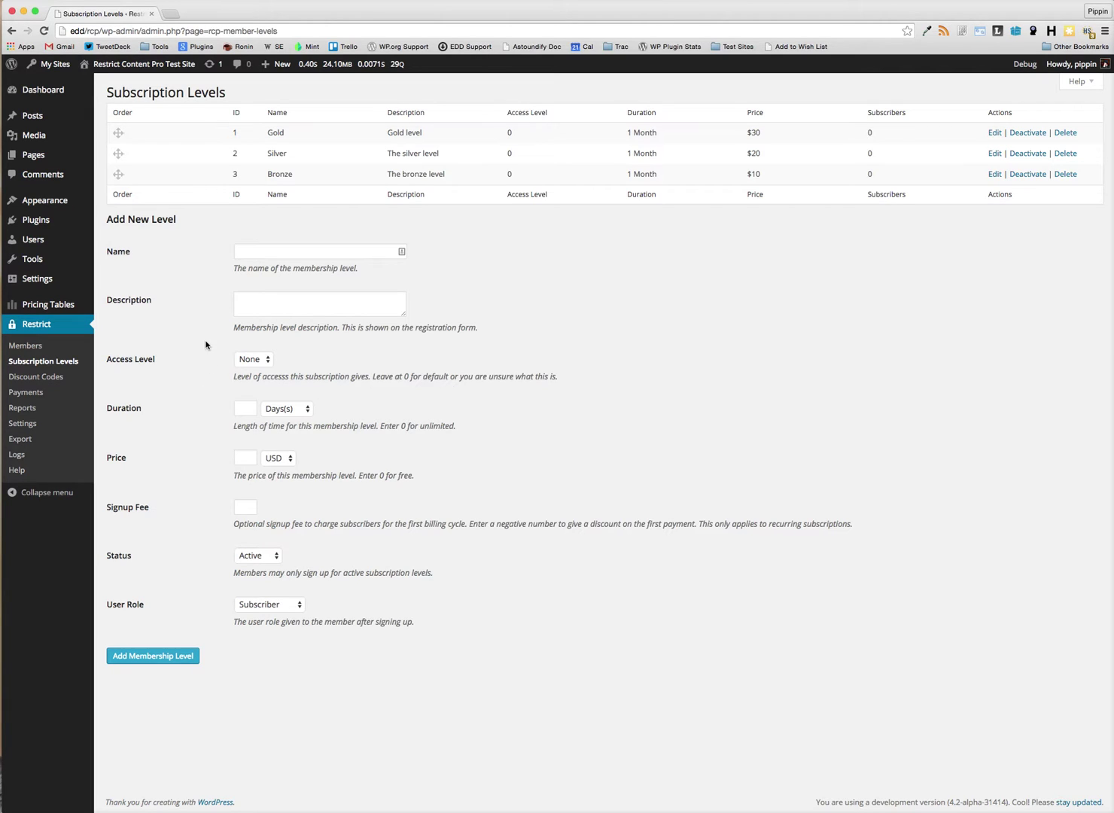
- Open the Pages list and view the Register page in a new tab
{"action": "left_click", "coordinate": [31, 163]}
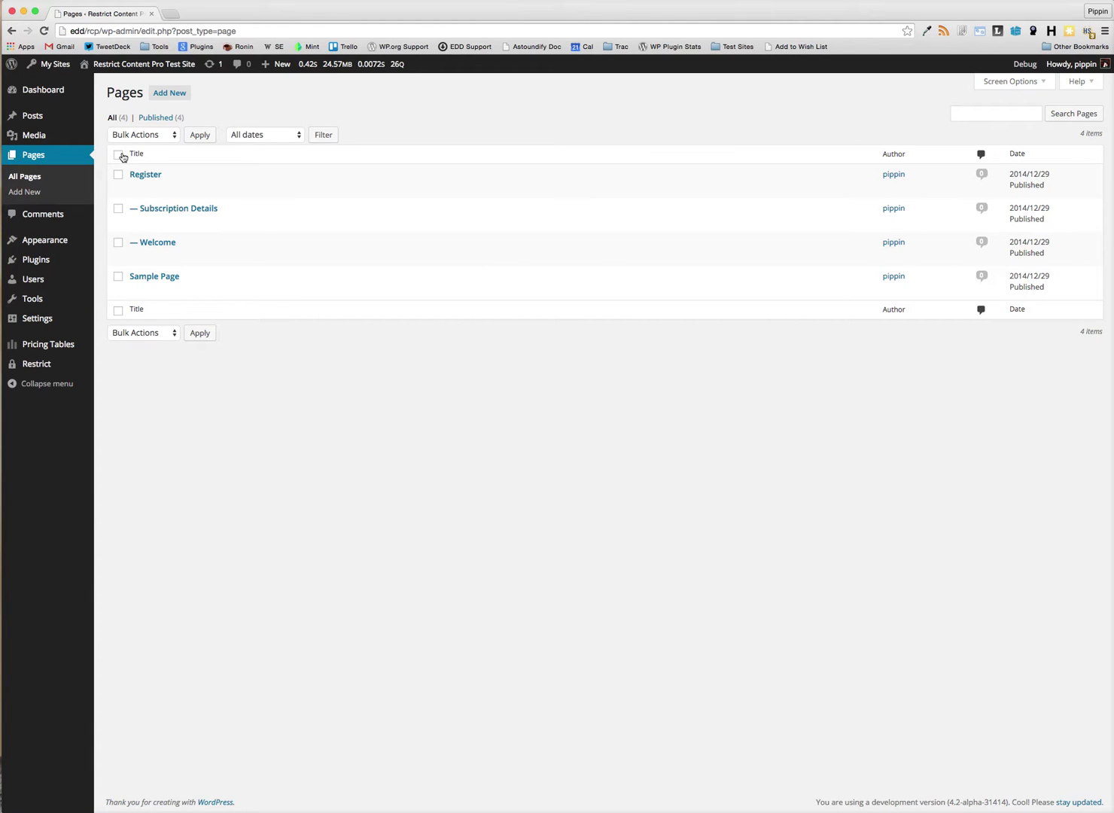
{"action": "mouse_move", "coordinate": [145, 185]}
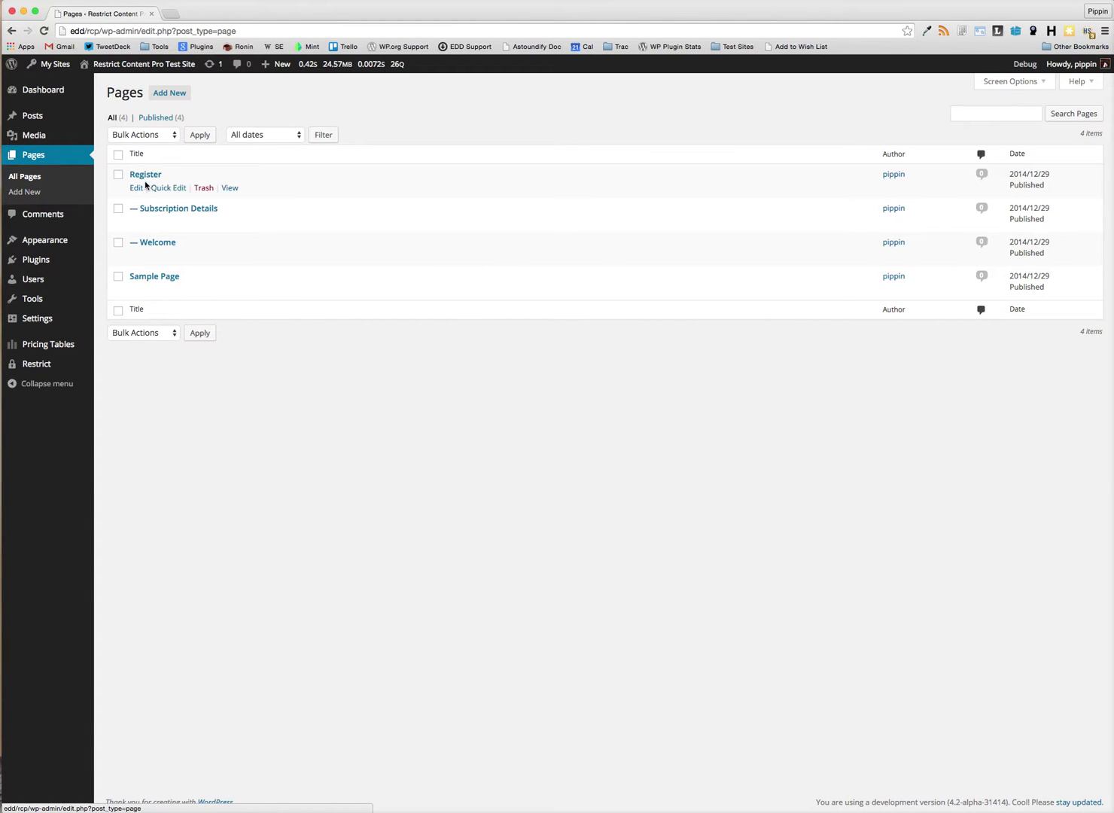
{"action": "left_click", "coordinate": [228, 187], "text": "super"}
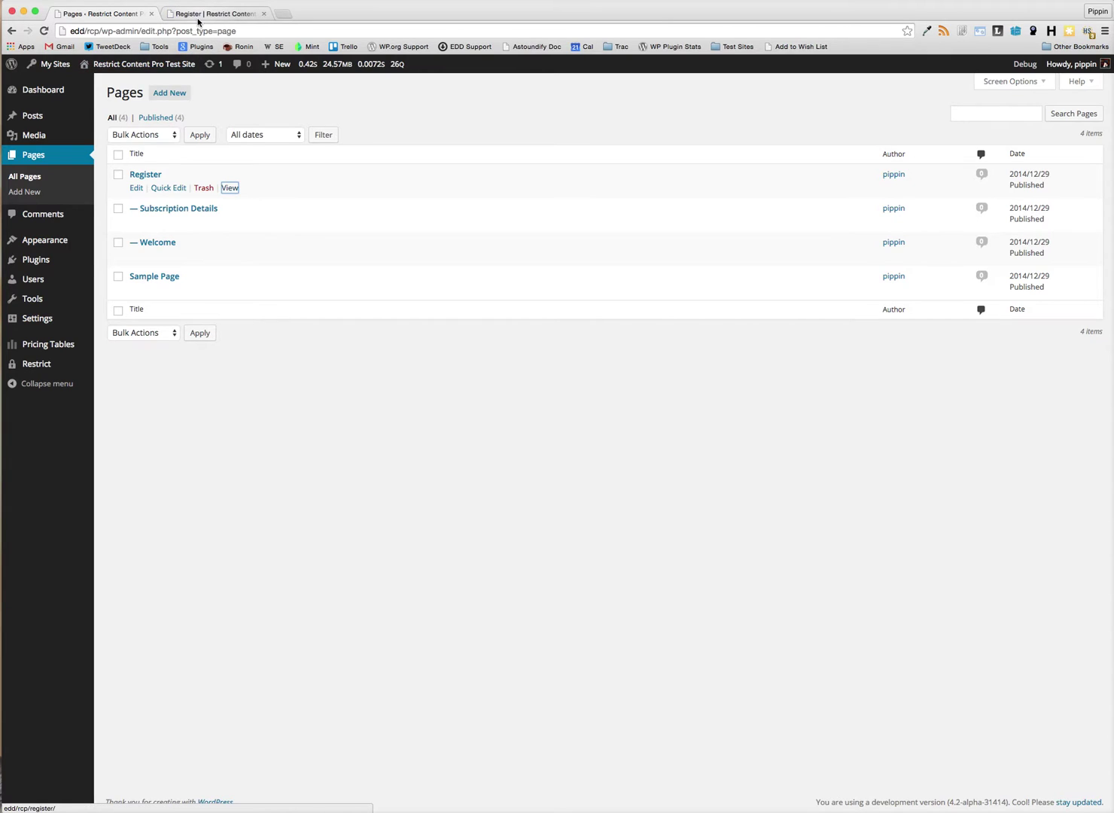
{"action": "left_click", "coordinate": [199, 15]}
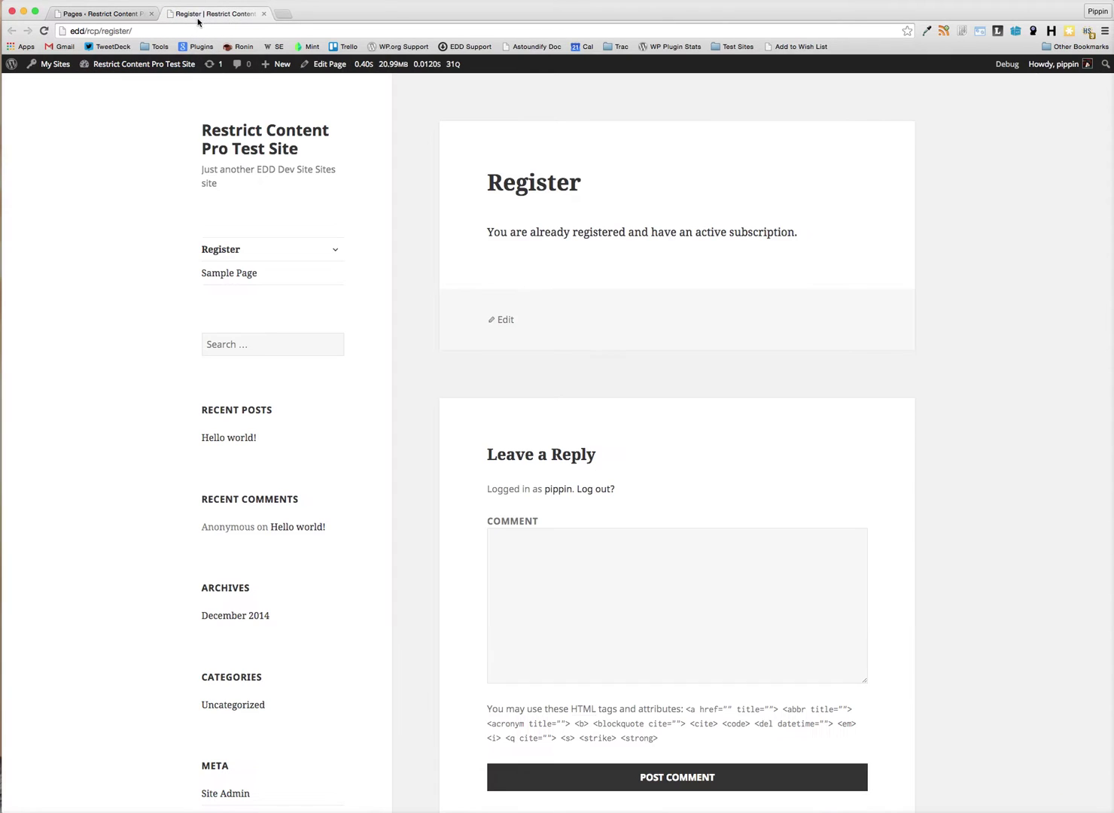
- Load the Register page's address in a private window to see it logged out
{"action": "left_click", "coordinate": [283, 31]}
{"action": "key", "text": "super+c"}
{"action": "key", "text": "super+shift+n"}
{"action": "key", "text": "super+v"}
{"action": "key", "text": "Return"}
{"action": "left_click", "coordinate": [238, 47]}
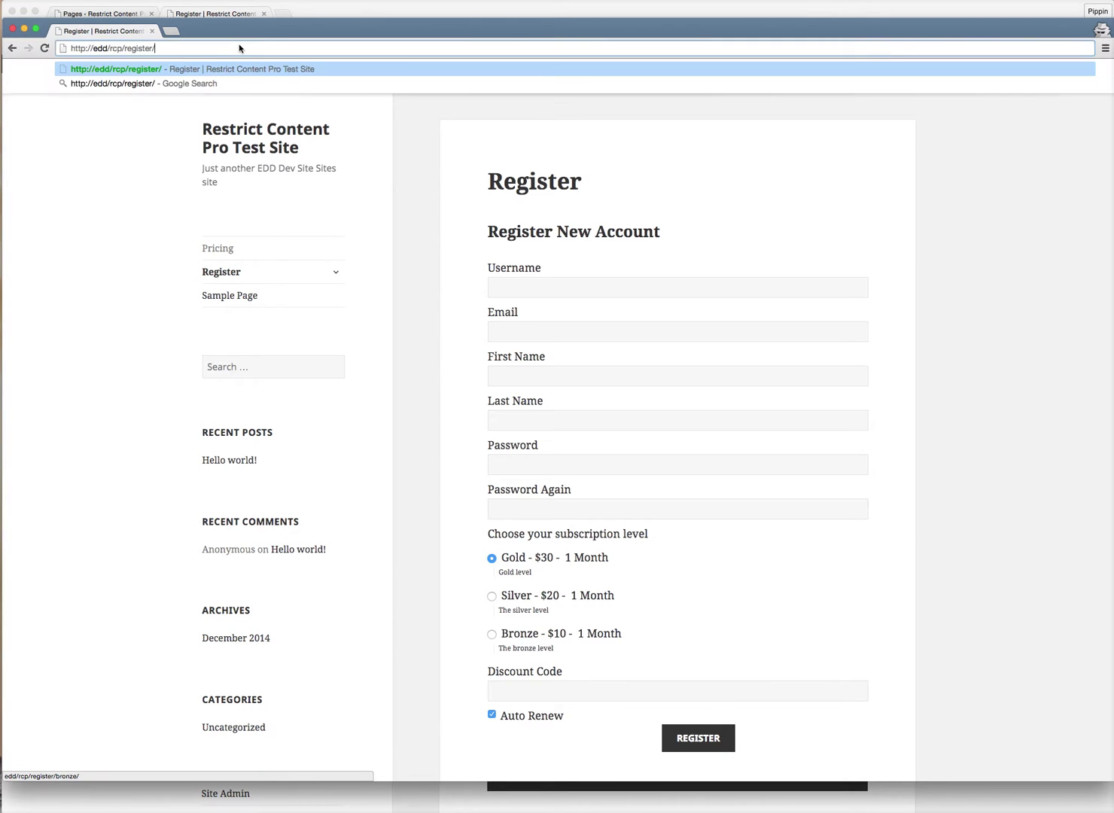
{"action": "key", "text": "Return"}
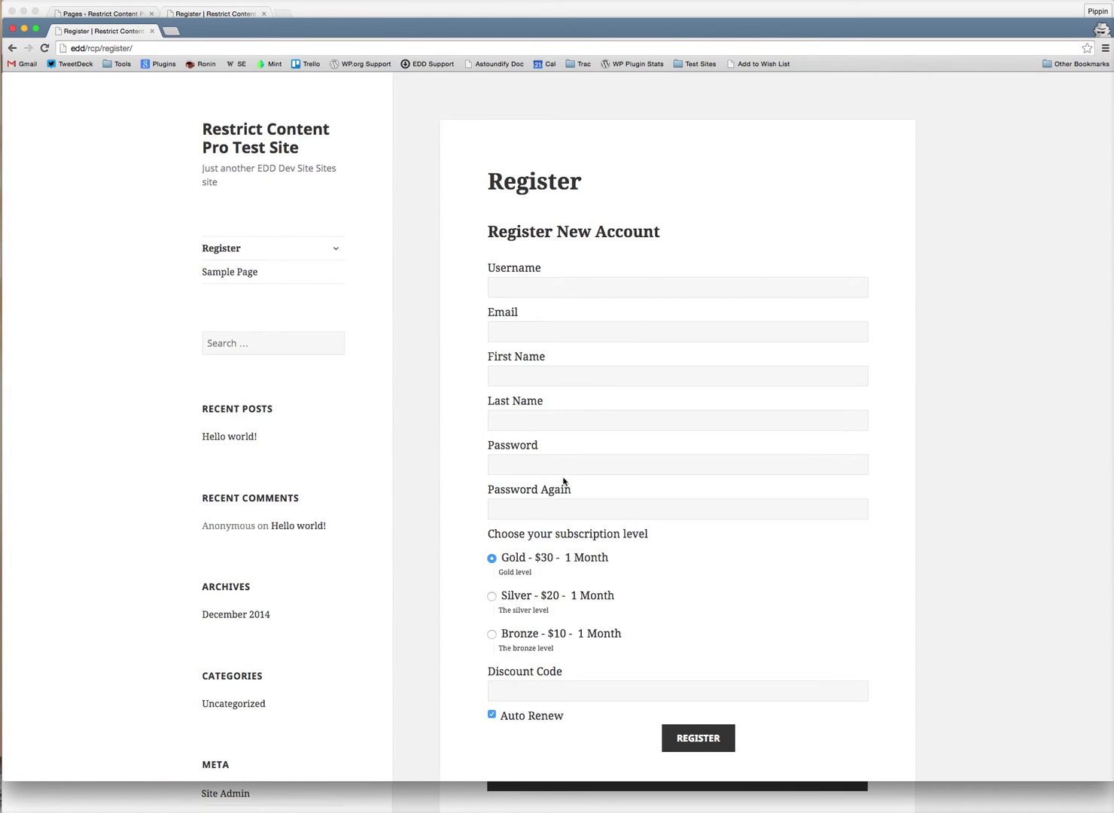
- Try the Silver, Gold and Bronze choices on the form, then close the private window
{"action": "left_click", "coordinate": [492, 596]}
{"action": "left_click", "coordinate": [491, 561]}
{"action": "left_click", "coordinate": [492, 598]}
{"action": "left_click", "coordinate": [493, 636]}
{"action": "left_click", "coordinate": [490, 596]}
{"action": "key", "text": "super+w"}
- Publish a 'Gold' page with [register_form id="1"] under the Register parent
{"action": "left_click", "coordinate": [94, 14]}
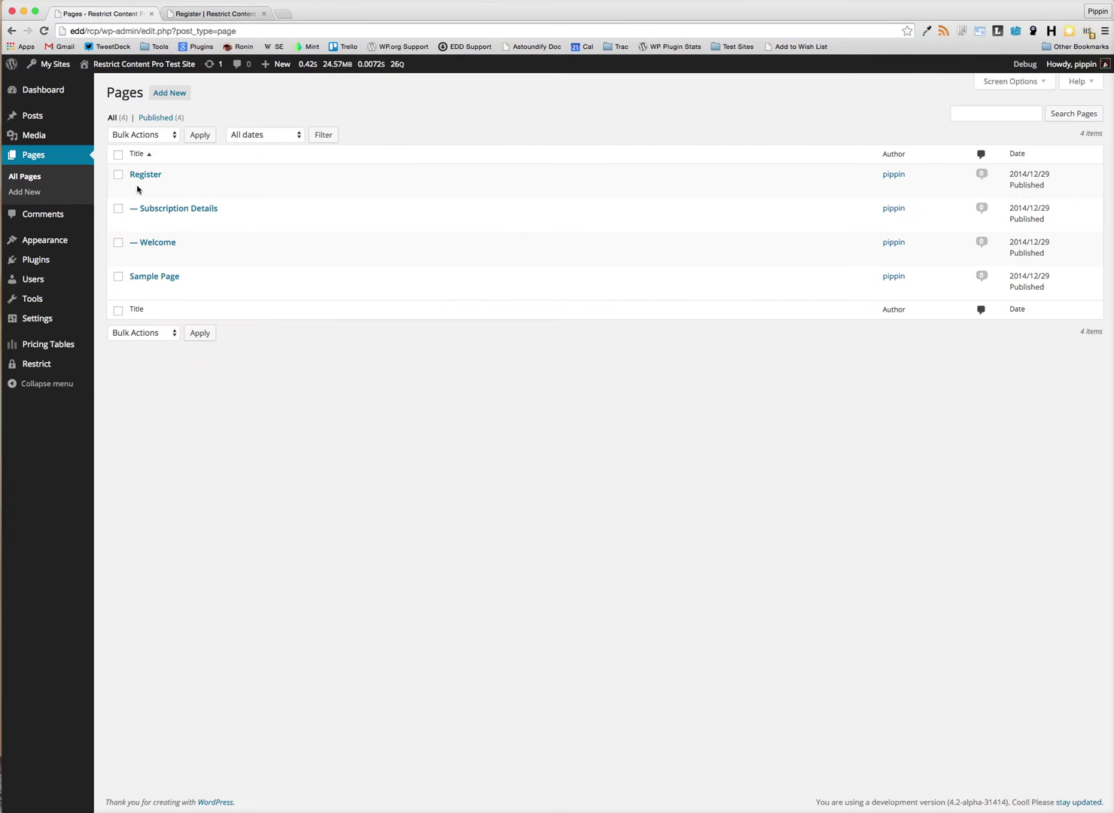
{"action": "left_click", "coordinate": [27, 191]}
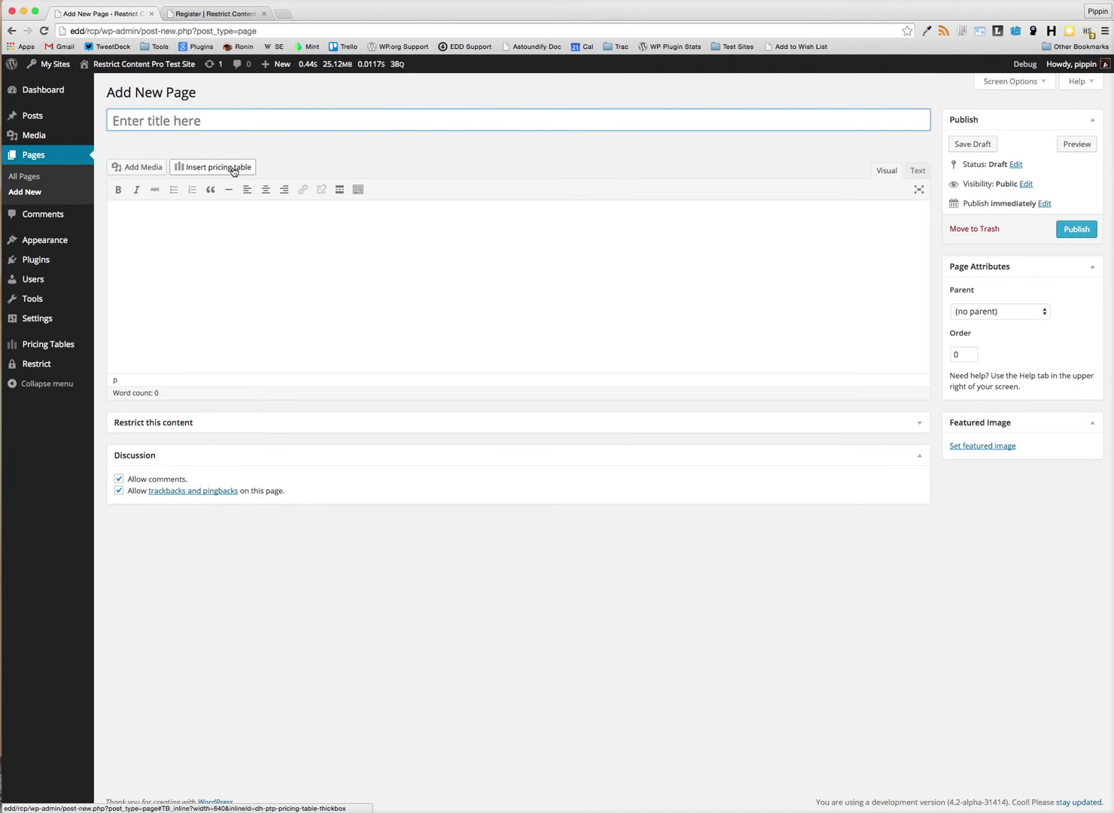
{"action": "type", "text": "Gold"}
{"action": "key", "text": "Tab"}
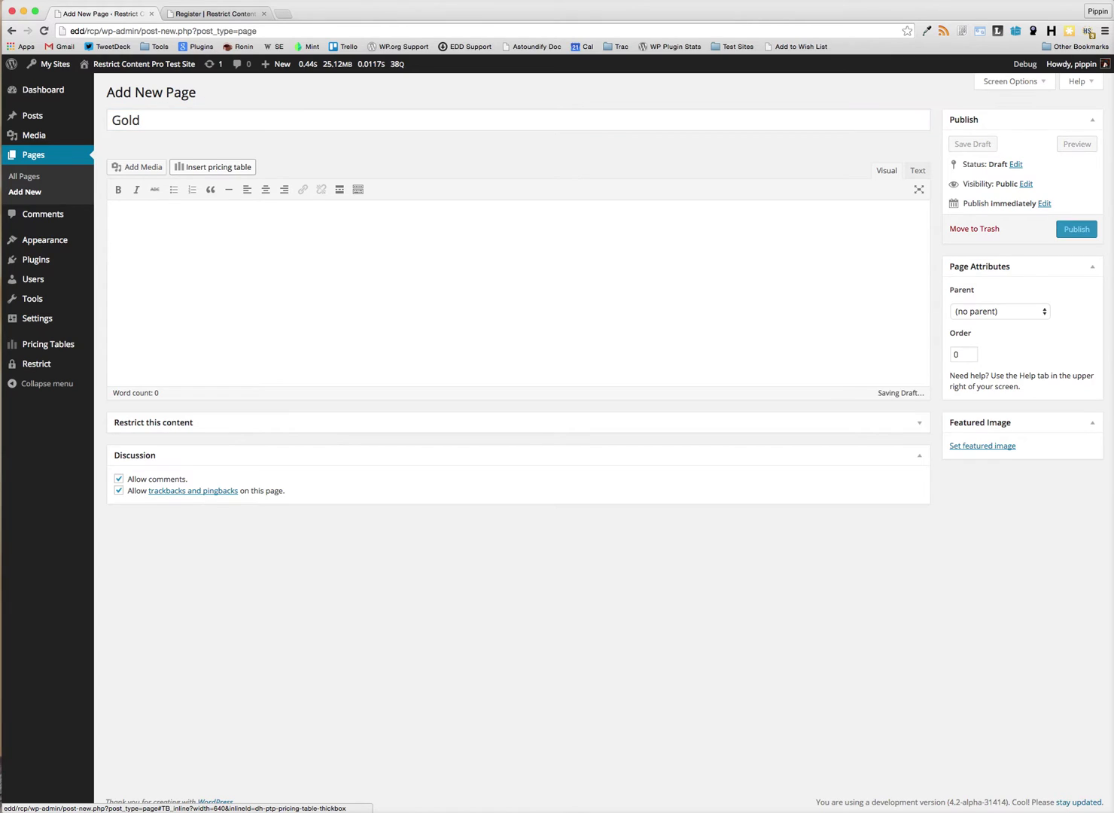
{"action": "type", "text": "[register_f"}
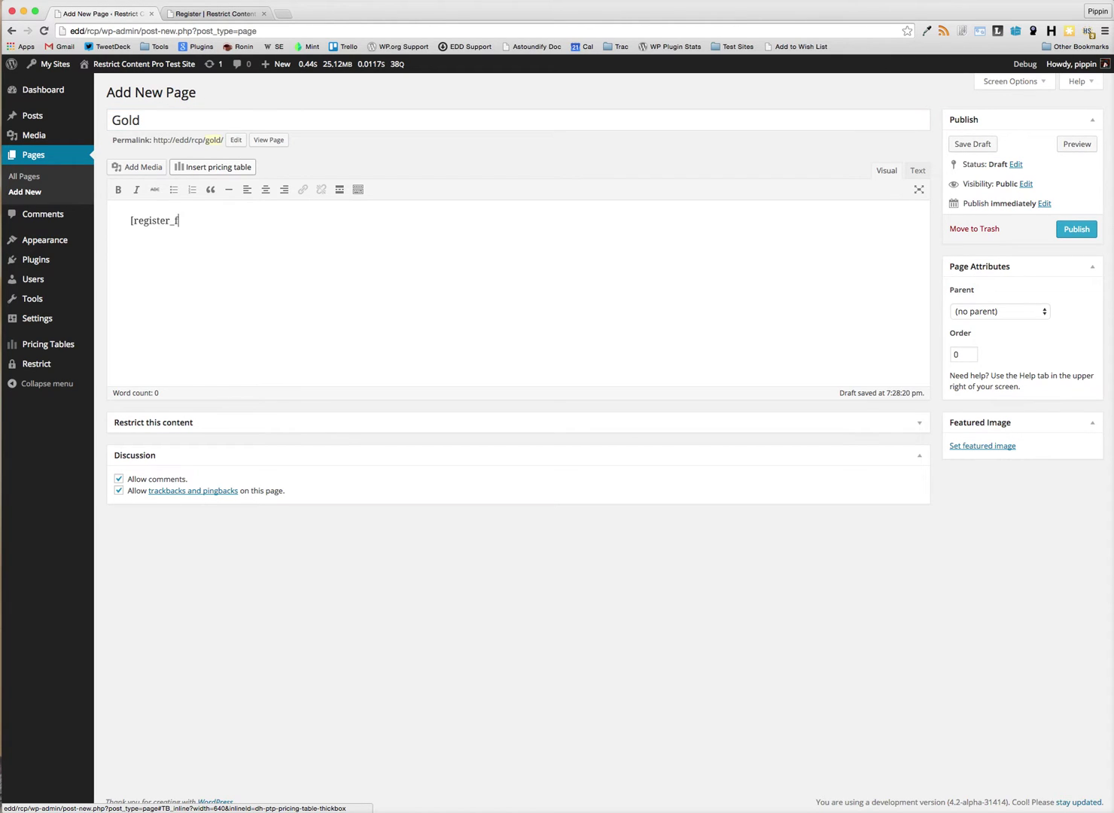
{"action": "type", "text": "orm id=\"1\"]"}
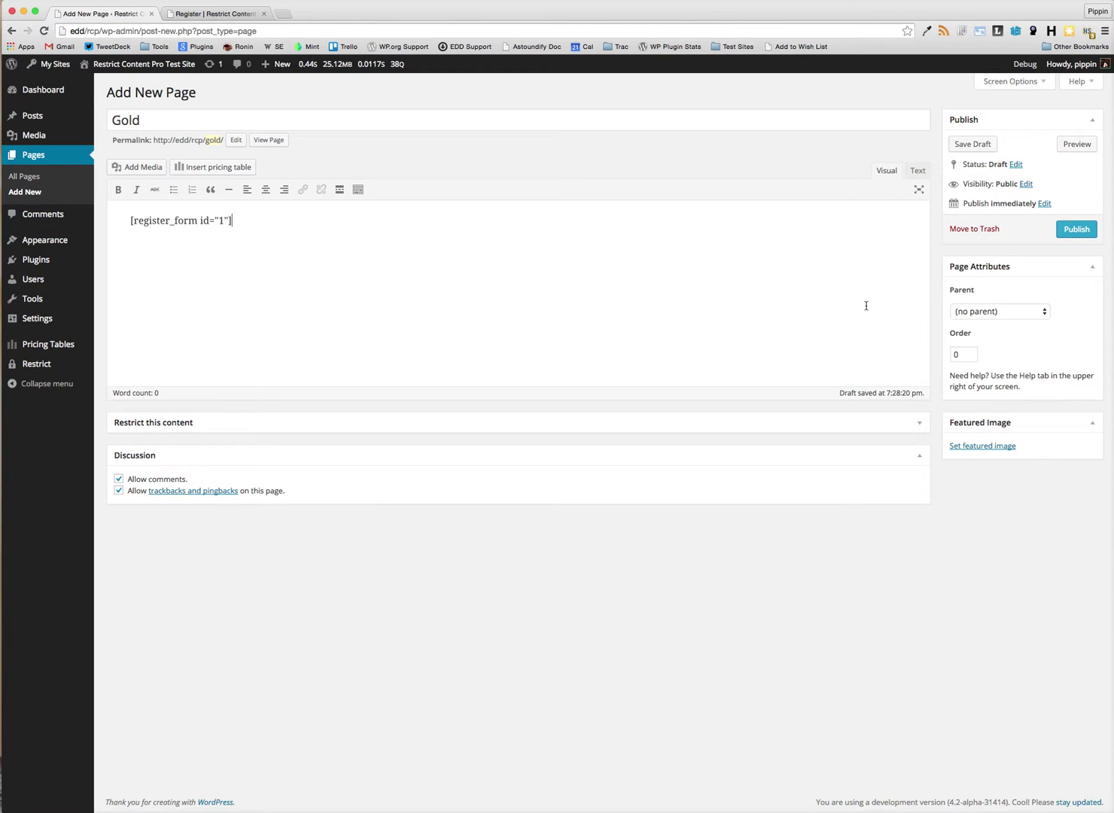
{"action": "left_click", "coordinate": [1015, 316]}
{"action": "left_click", "coordinate": [994, 321]}
{"action": "left_click", "coordinate": [1076, 228]}
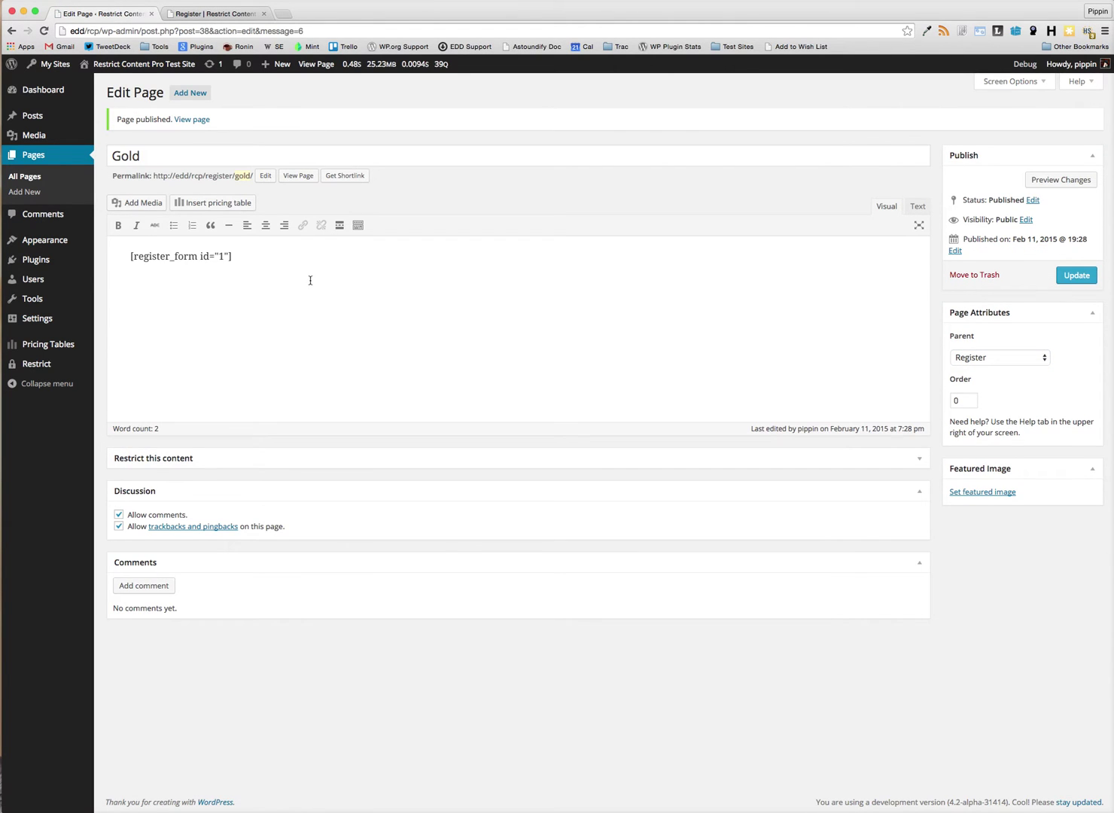
- Check the Gold page's address in the private window, showing the Gold-only form
{"action": "right_click", "coordinate": [292, 176]}
{"action": "left_click", "coordinate": [317, 223]}
{"action": "key", "text": "super+grave"}
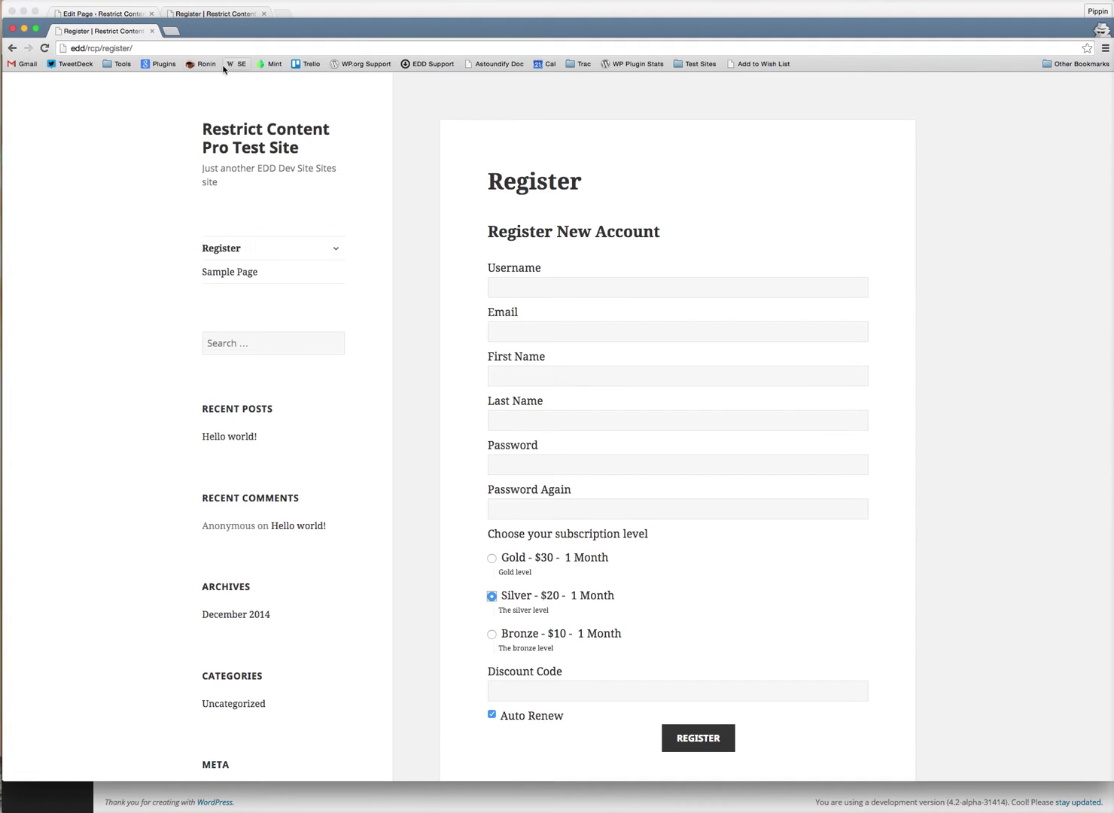
{"action": "left_click", "coordinate": [209, 48]}
{"action": "key", "text": "super+v"}
{"action": "key", "text": "BackSpace"}
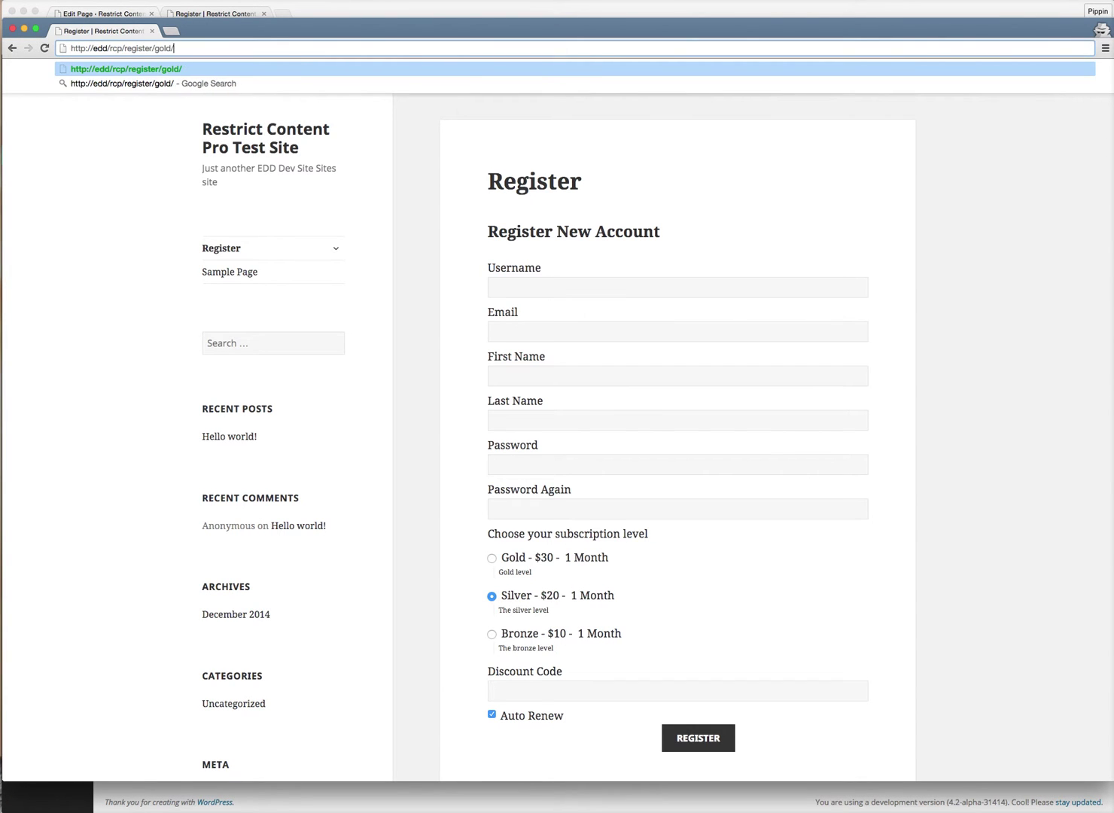
{"action": "key", "text": "Return"}
{"action": "left_click_drag", "start_coordinate": [570, 270], "coordinate": [462, 270]}
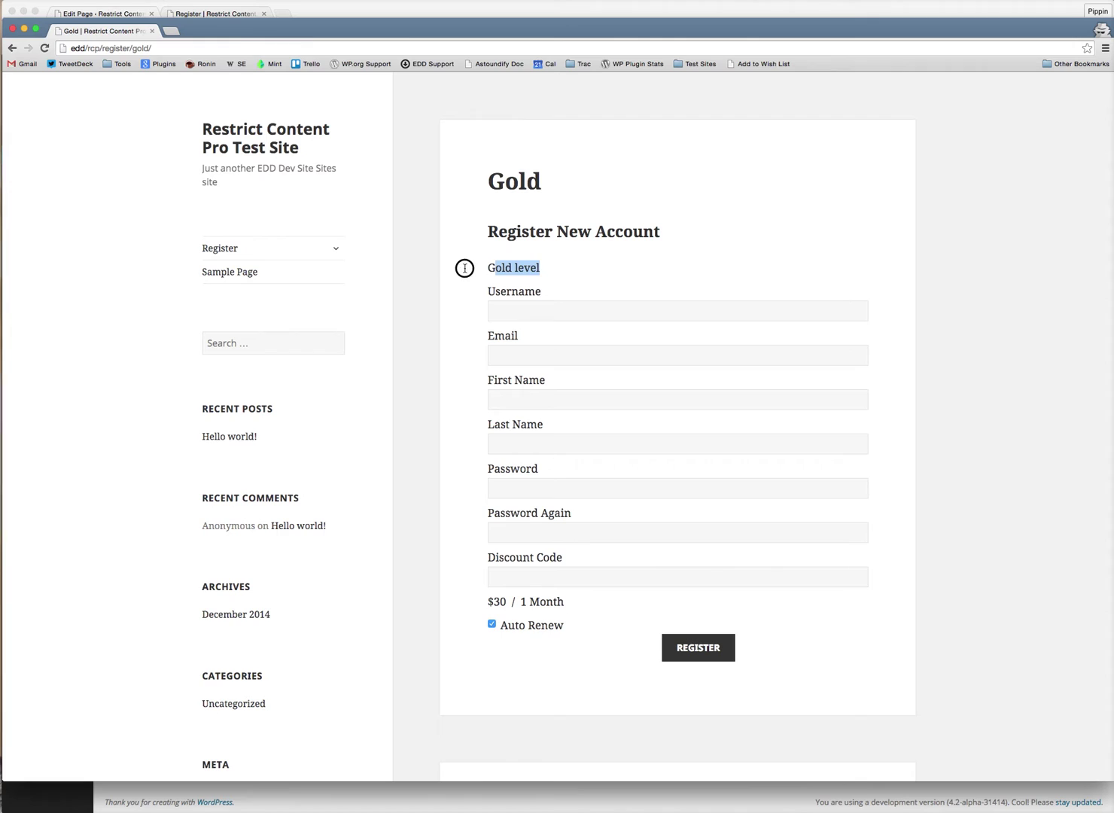
{"action": "left_click", "coordinate": [448, 265]}
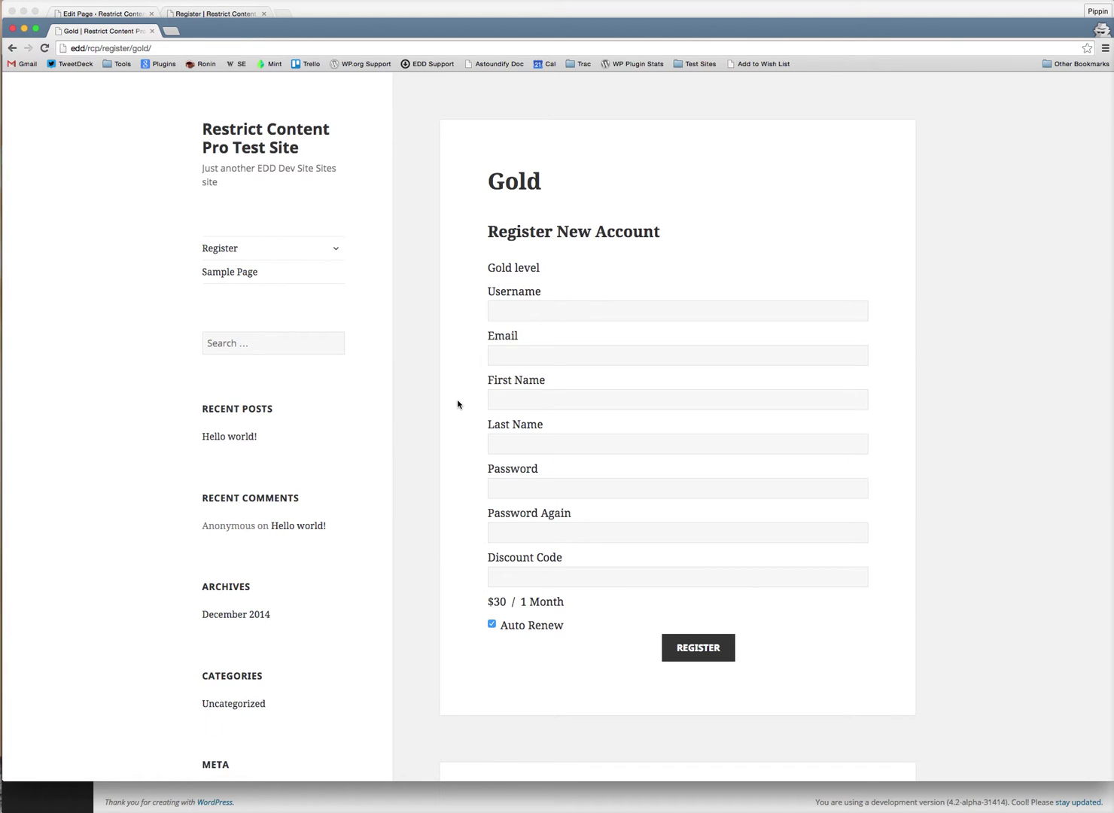
- Publish a 'Silver' page with [register_form id="2"] under the Register parent
{"action": "key", "text": "super+w"}
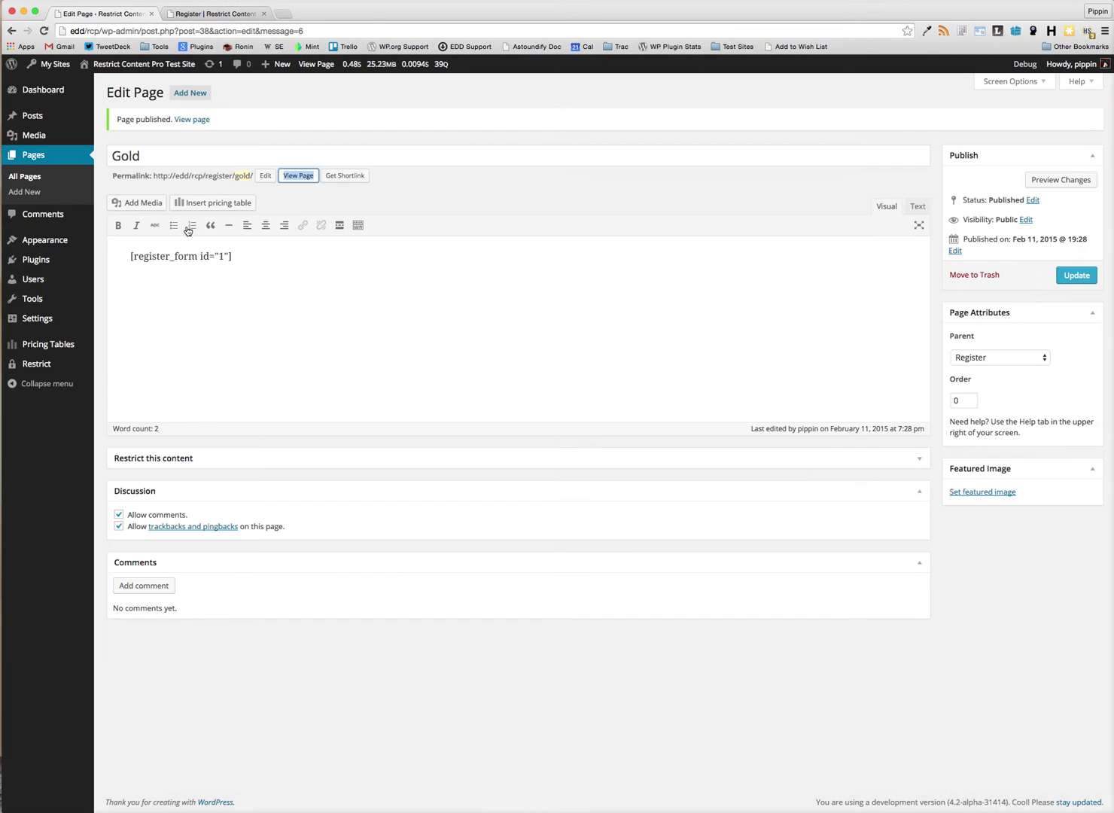
{"action": "left_click", "coordinate": [43, 193]}
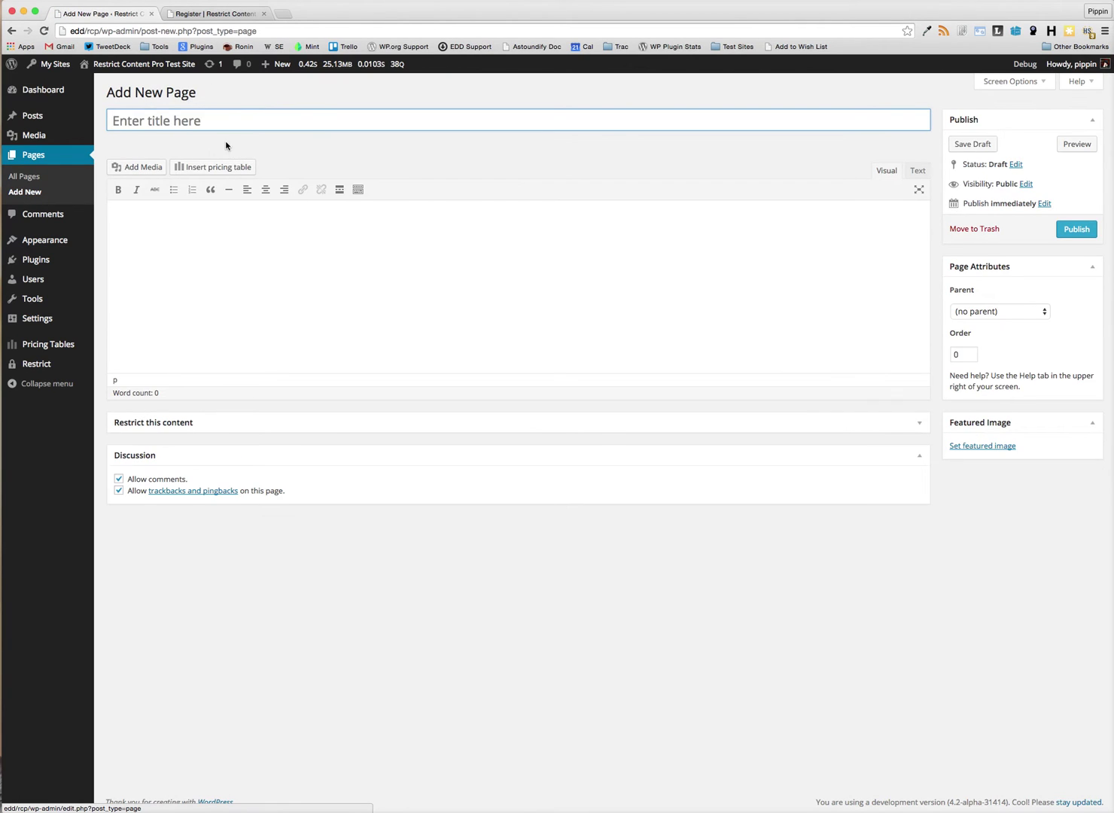
{"action": "type", "text": "Silver"}
{"action": "key", "text": "Tab"}
{"action": "type", "text": "[rehgis"}
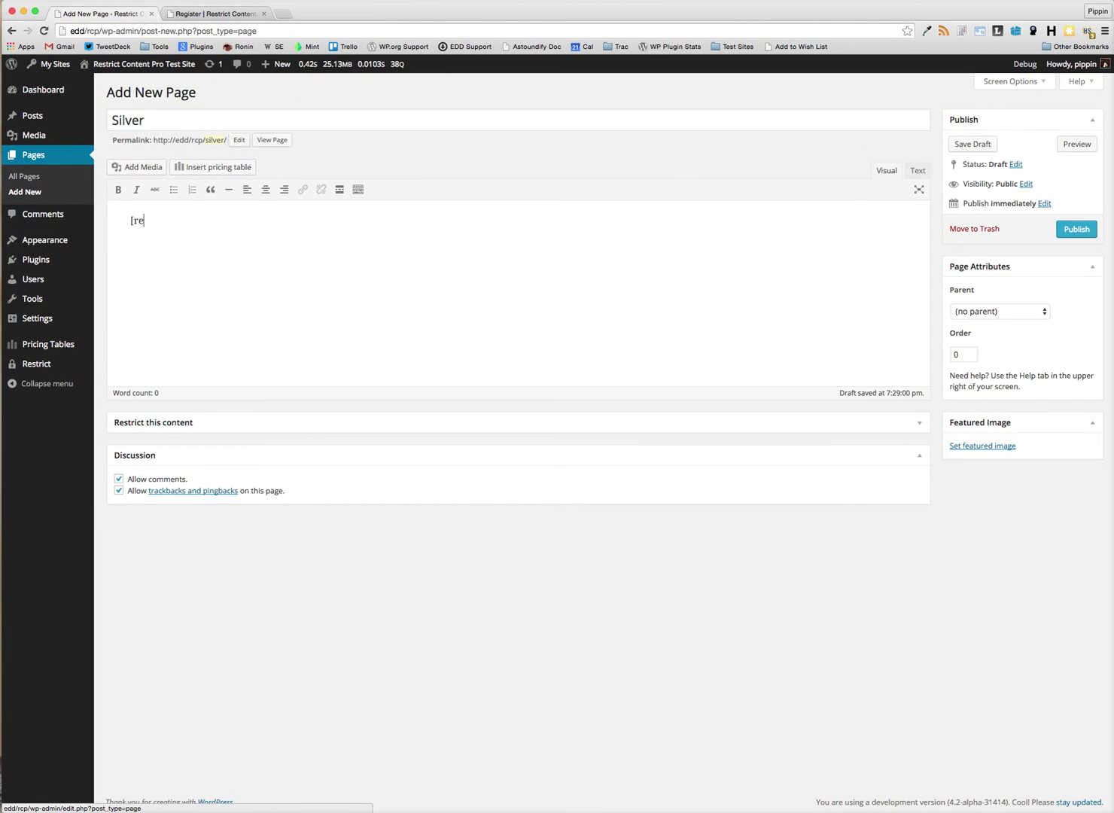
{"action": "key", "text": "BackSpace"}
{"action": "key", "text": "BackSpace"}
{"action": "key", "text": "BackSpace"}
{"action": "key", "text": "BackSpace"}
{"action": "type", "text": "gister_form id=\"2\"]"}
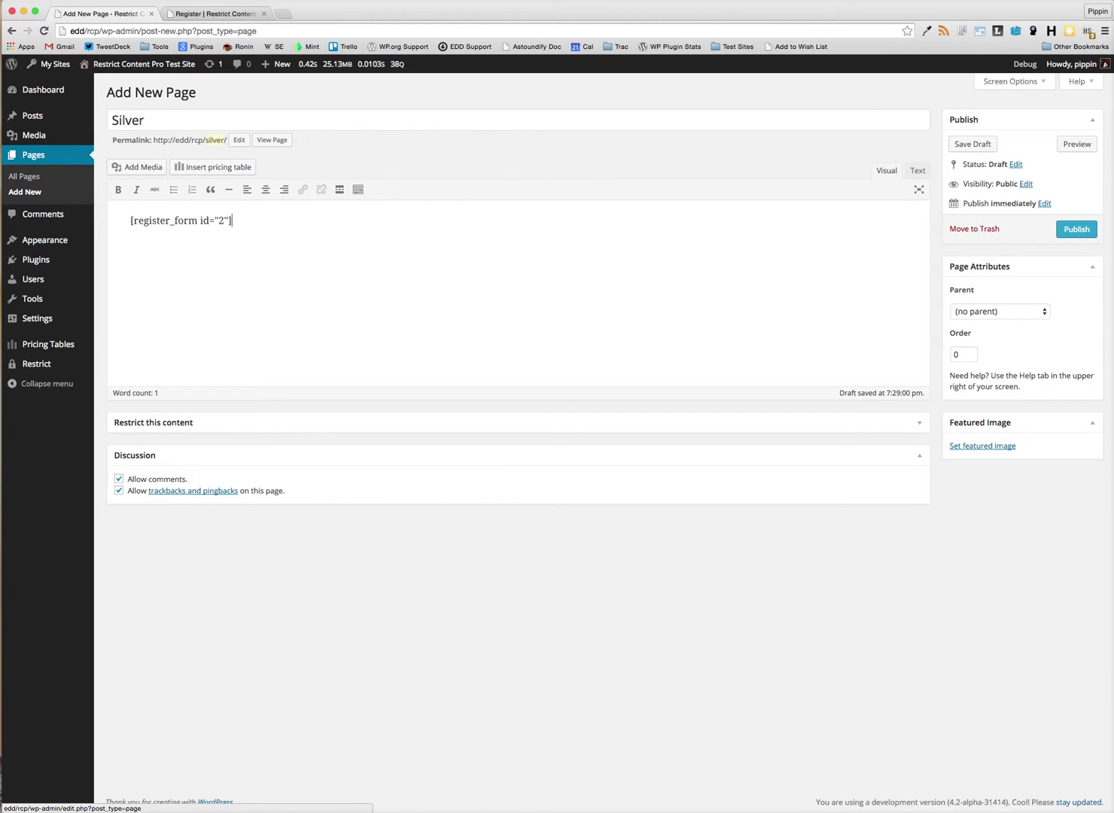
{"action": "left_click", "coordinate": [964, 313]}
{"action": "left_click", "coordinate": [967, 322]}
{"action": "left_click", "coordinate": [1076, 229]}
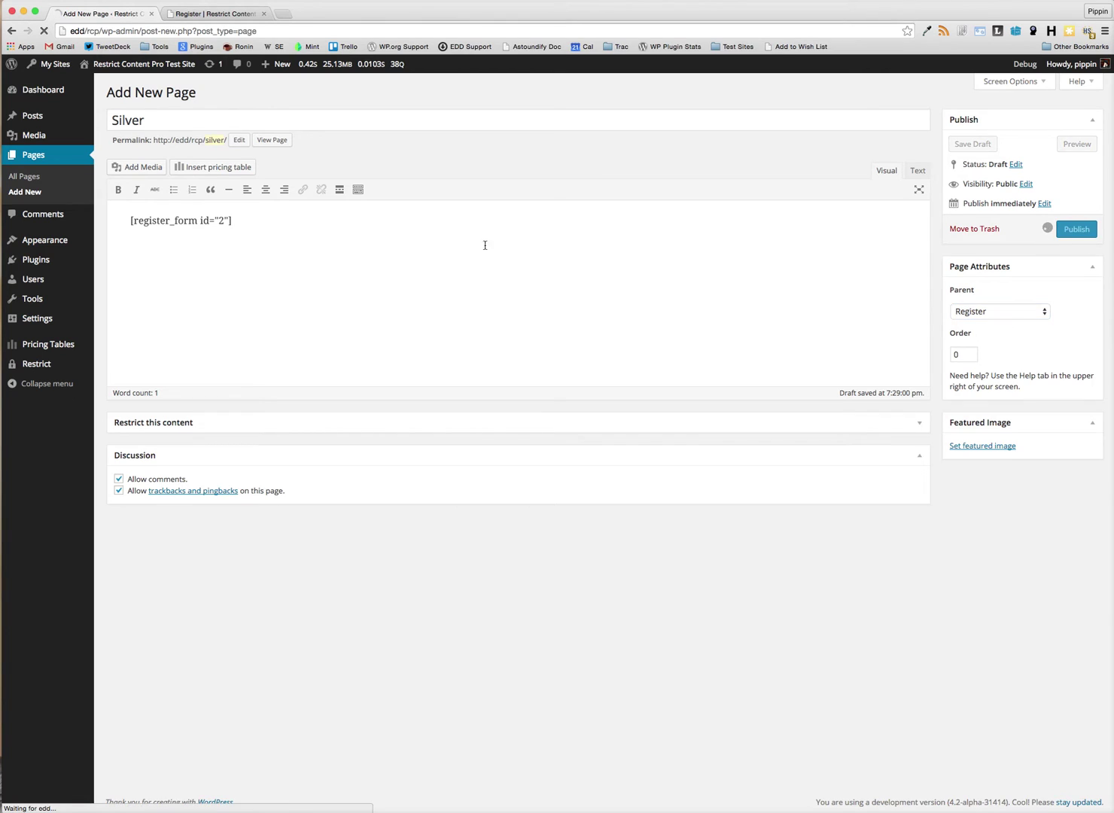
- Publish a 'Bronze' page with [register_form id="3"] under the Register parent
{"action": "left_click", "coordinate": [24, 192]}
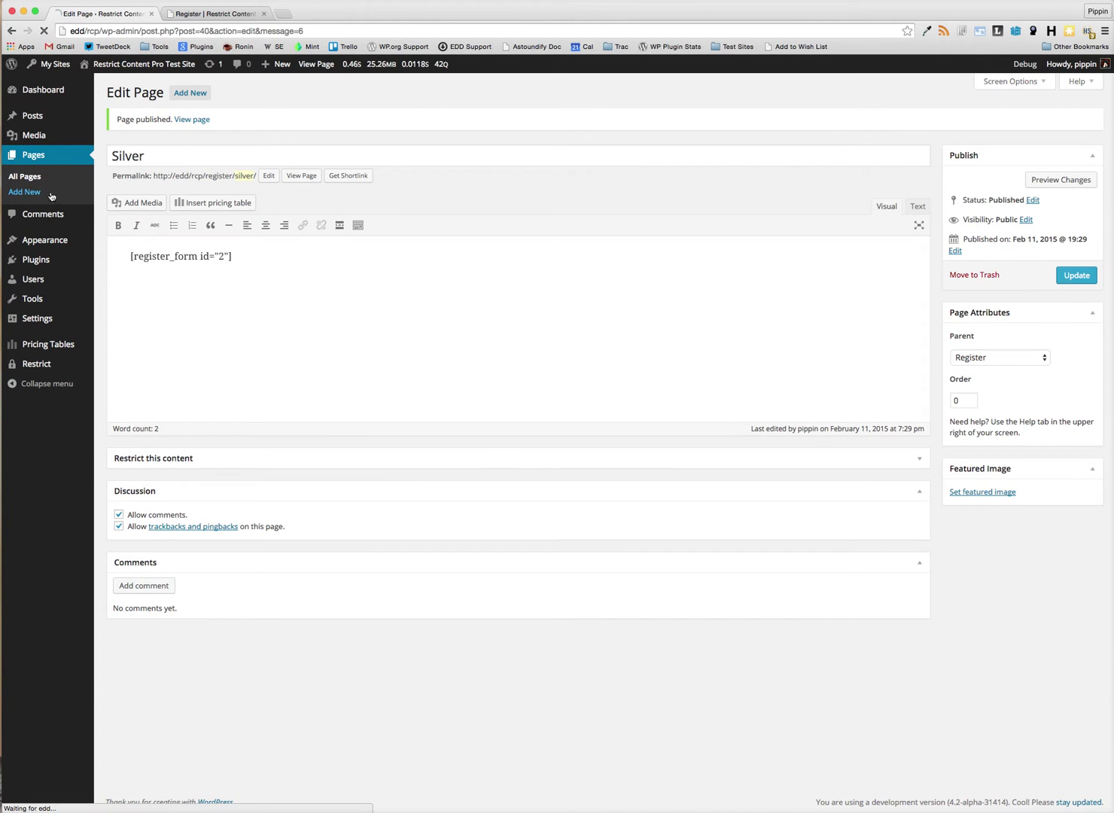
{"action": "type", "text": "Bronze"}
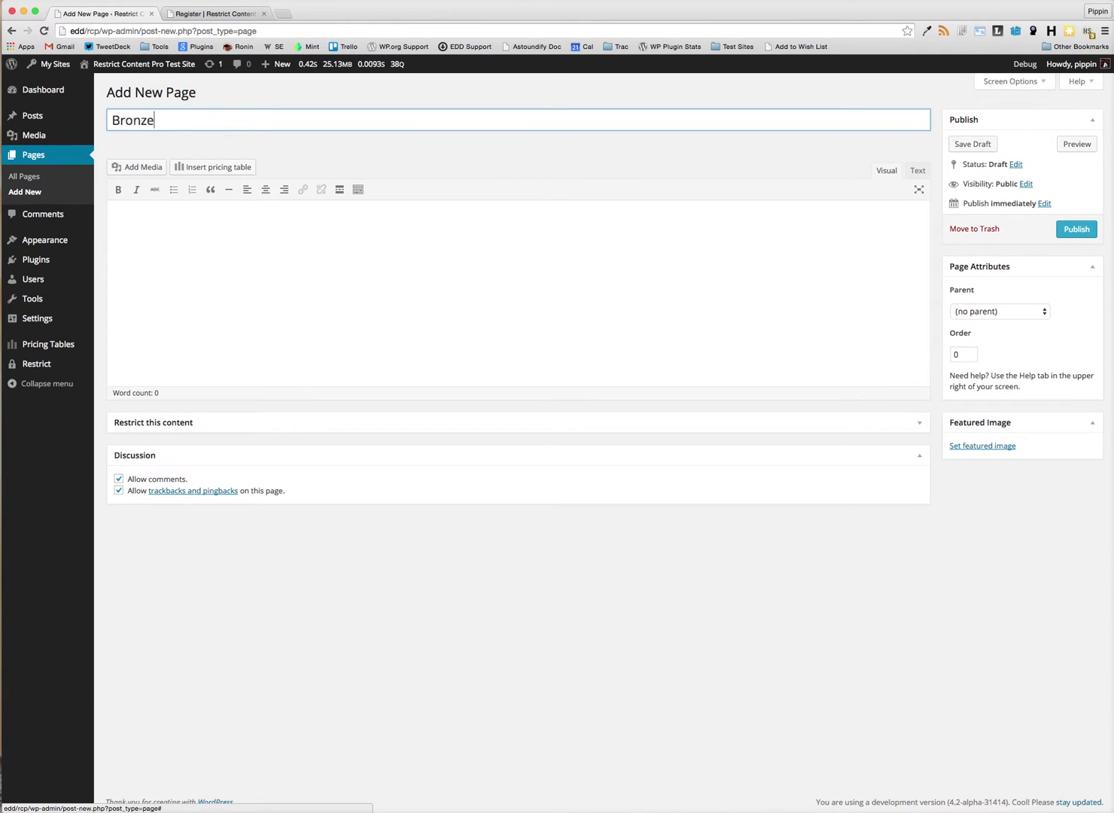
{"action": "key", "text": "Tab"}
{"action": "type", "text": "[regis"}
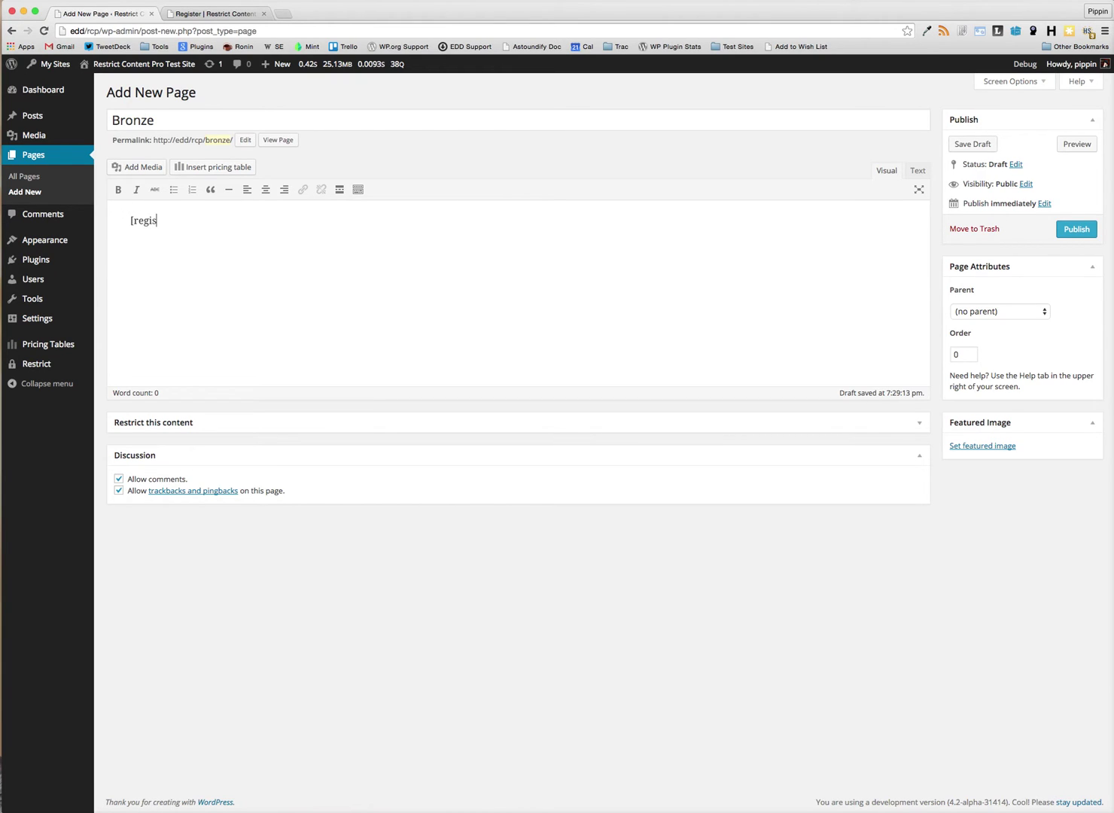
{"action": "type", "text": "ter_form id=\"3\"]"}
{"action": "left_click", "coordinate": [1013, 323]}
{"action": "left_click", "coordinate": [1013, 319]}
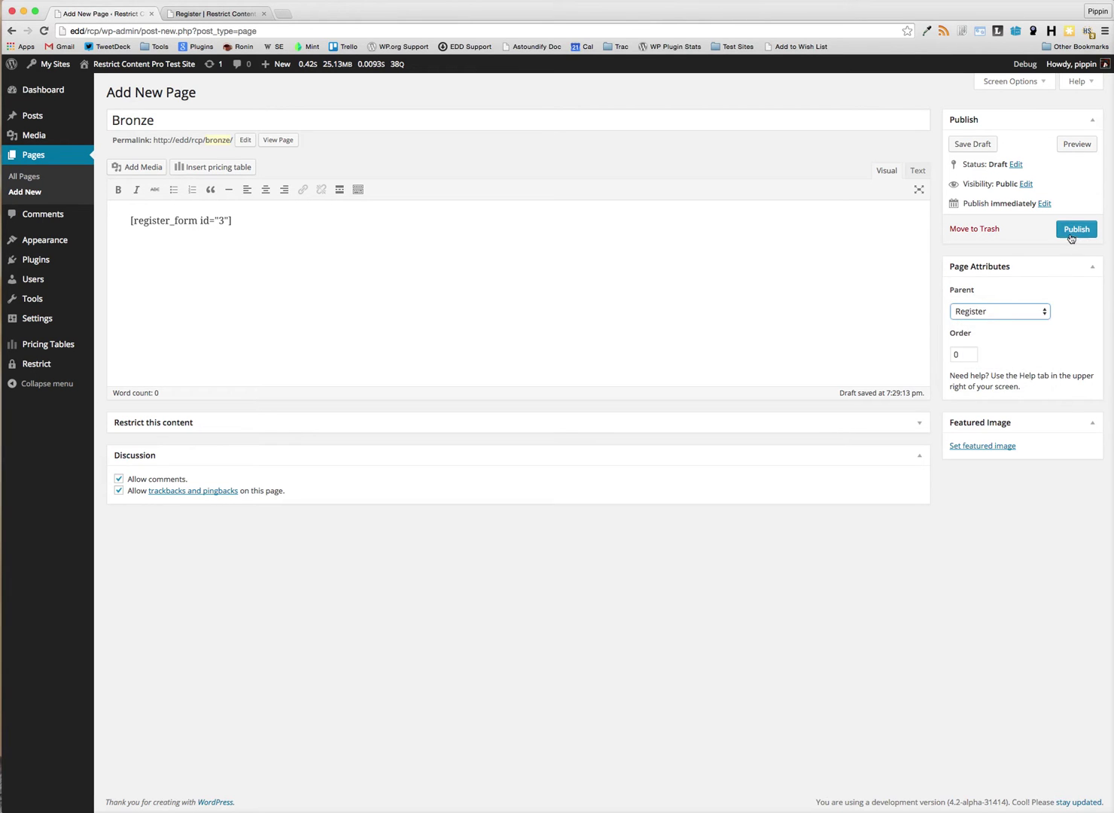
{"action": "left_click", "coordinate": [1072, 232]}
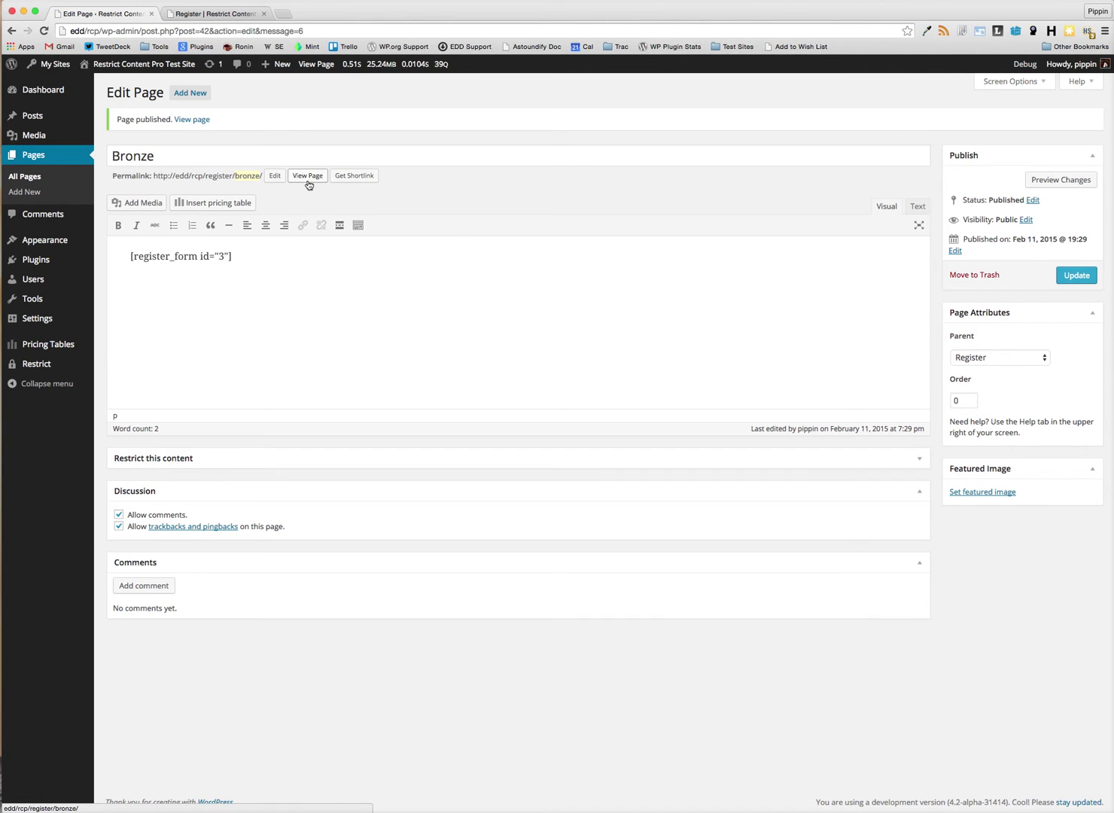
- Check the Bronze and Silver registration pages in the private window, then return to the admin
{"action": "right_click", "coordinate": [309, 179]}
{"action": "left_click", "coordinate": [333, 229]}
{"action": "key", "text": "super+Tab"}
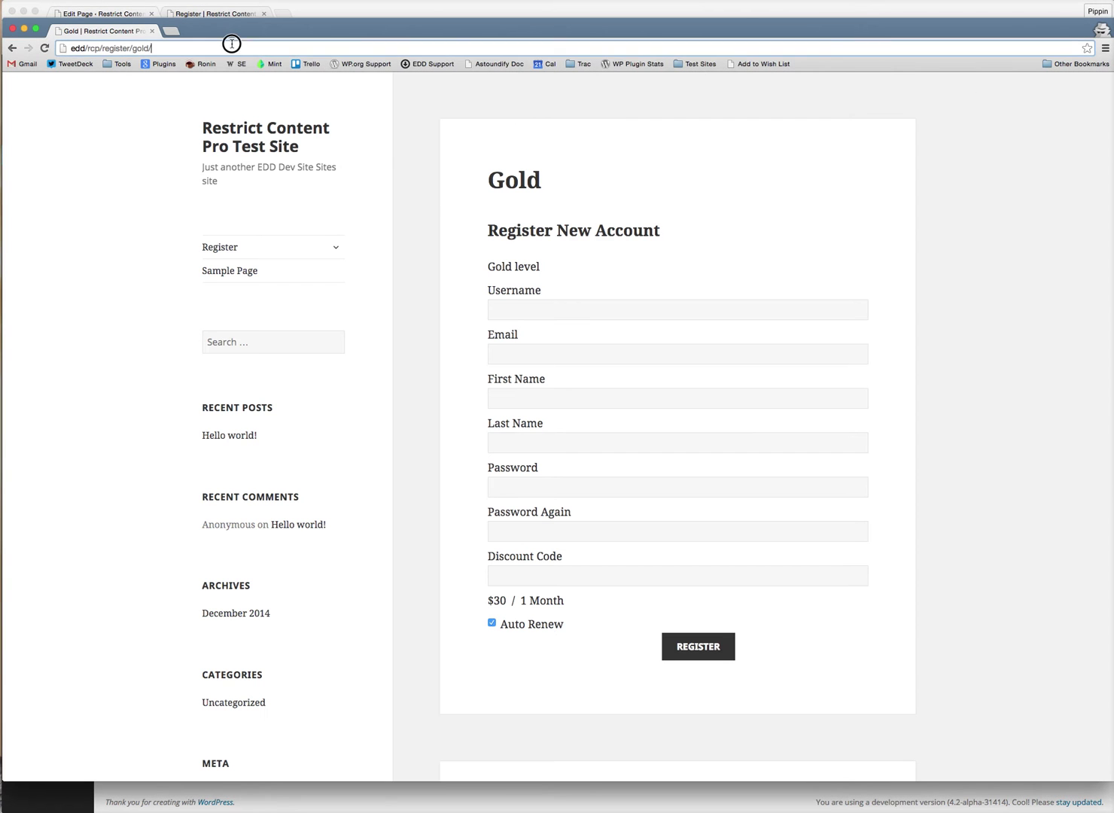
{"action": "left_click", "coordinate": [160, 46]}
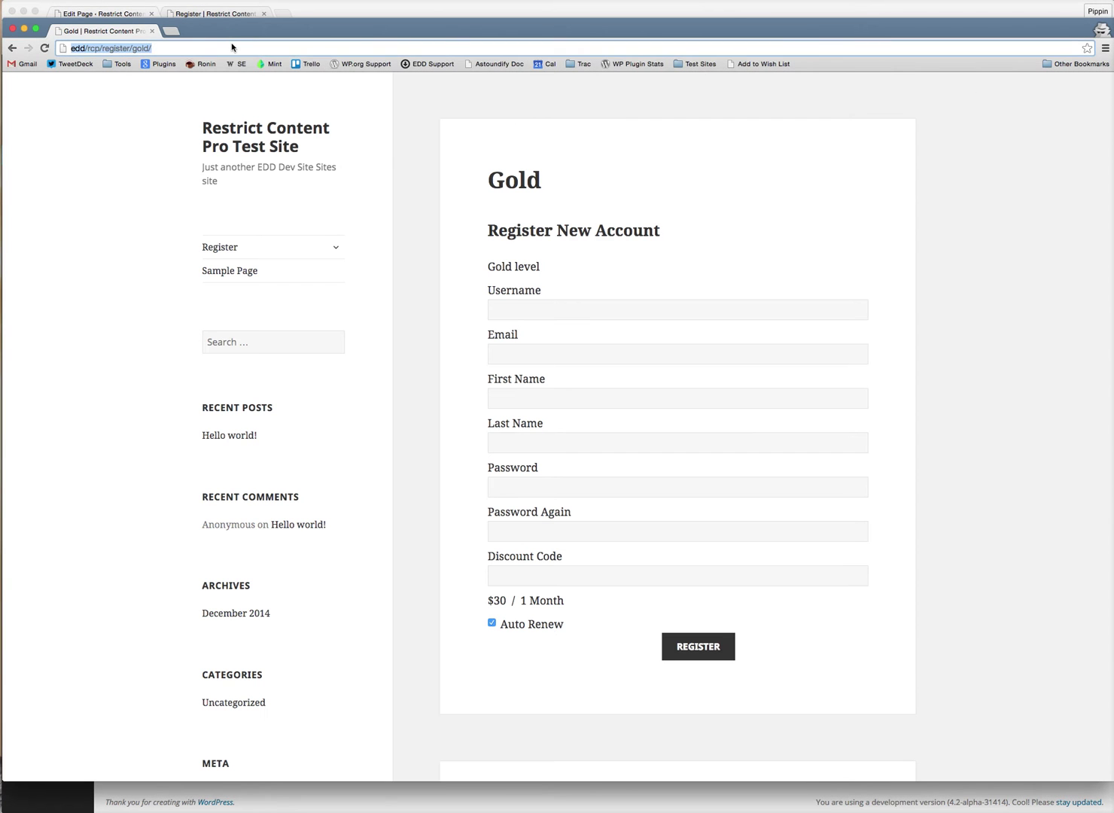
{"action": "key", "text": "super+v"}
{"action": "key", "text": "Return"}
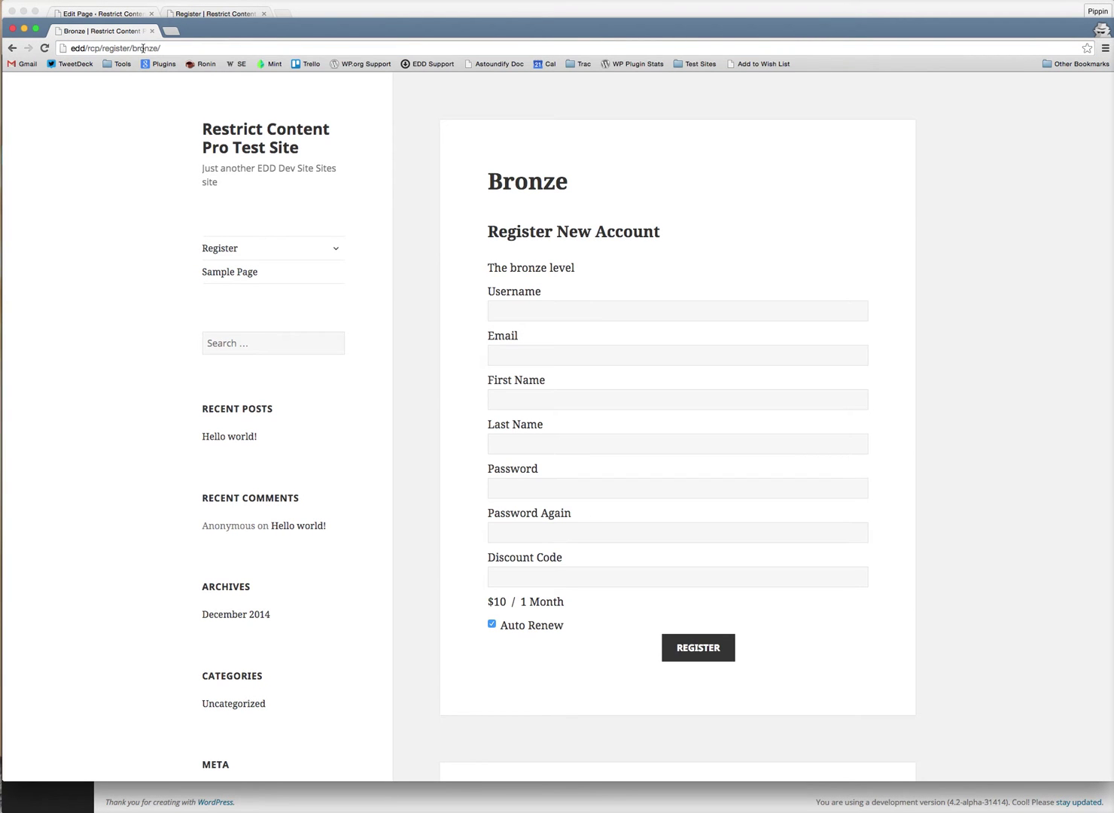
{"action": "double_click", "coordinate": [143, 49]}
{"action": "type", "text": "silver"}
{"action": "key", "text": "Return"}
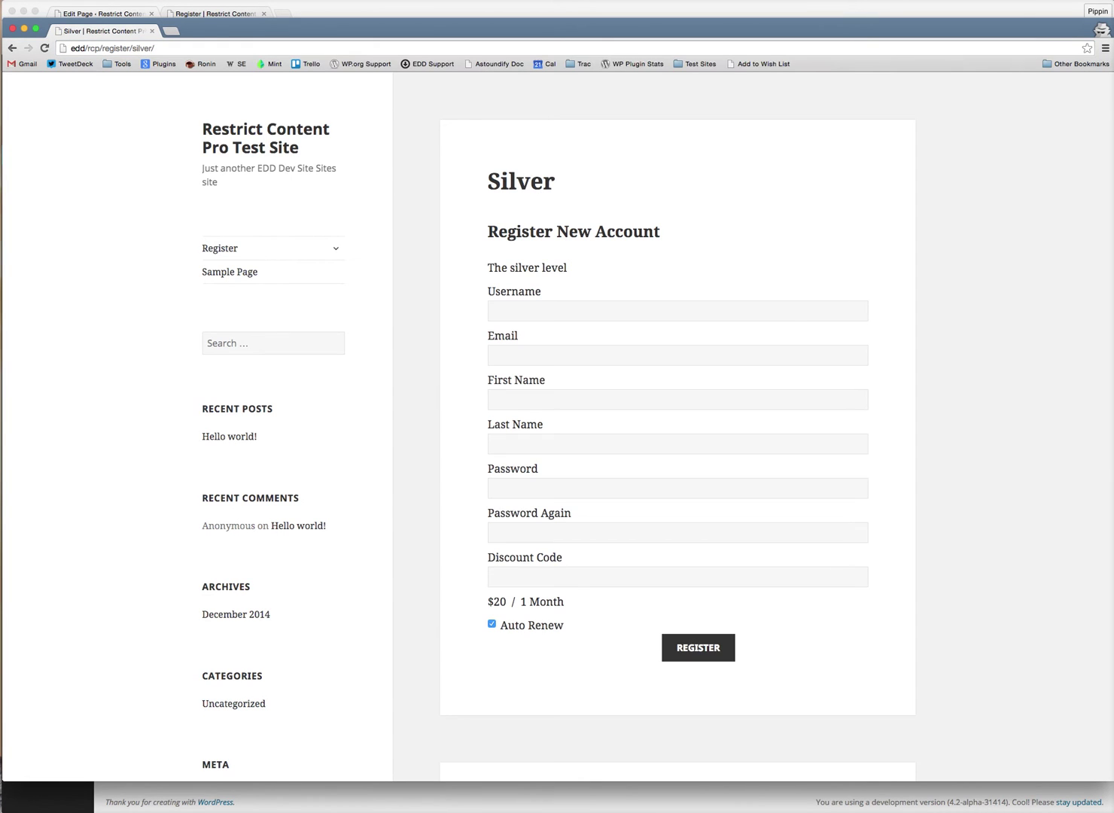
{"action": "key", "text": "super+grave"}
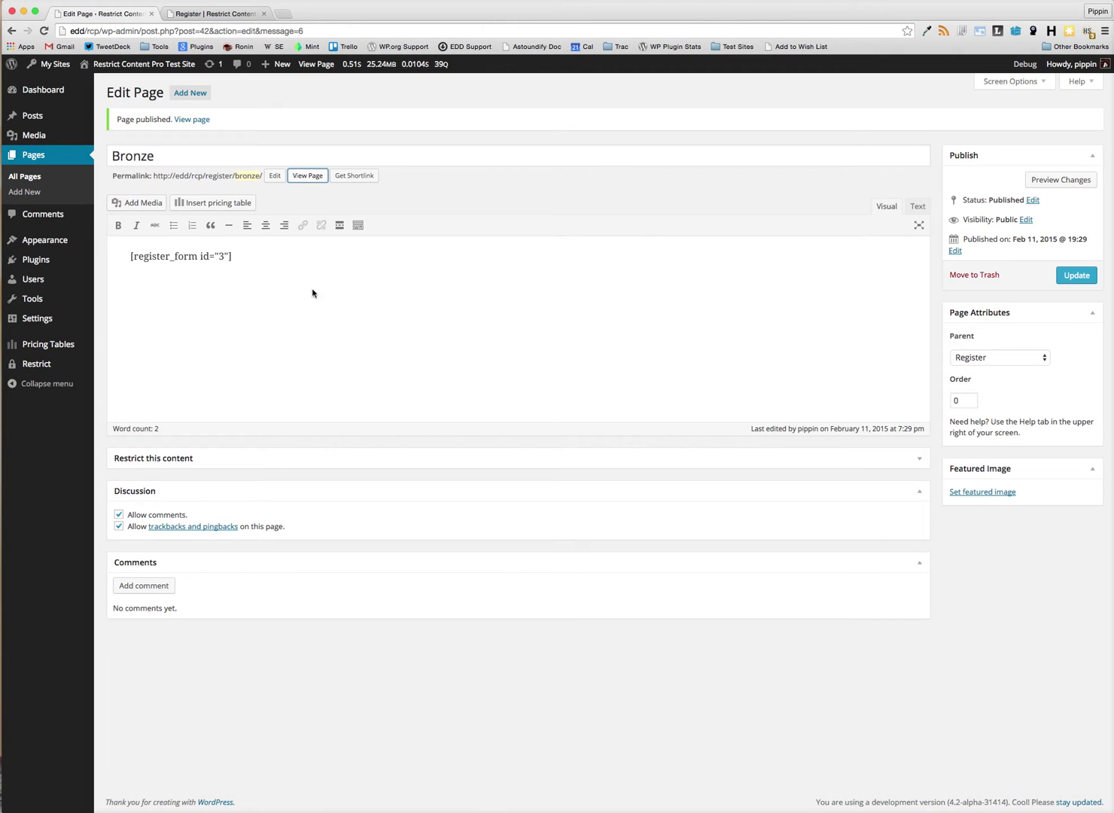
- Open Pricing Tables, then search plugins for 'pricing table' to confirm Easy Pricing Tables Lite is installed
{"action": "left_click", "coordinate": [292, 274]}
{"action": "left_click", "coordinate": [66, 347]}
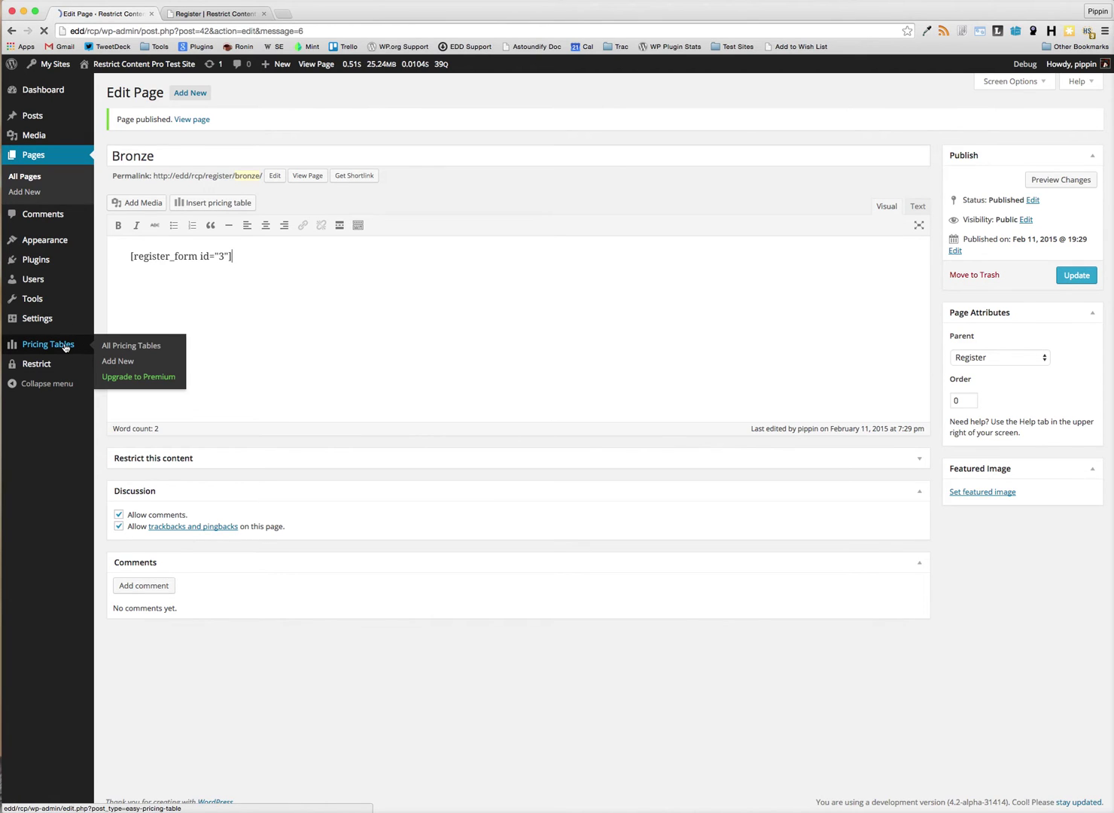
{"action": "mouse_move", "coordinate": [38, 218]}
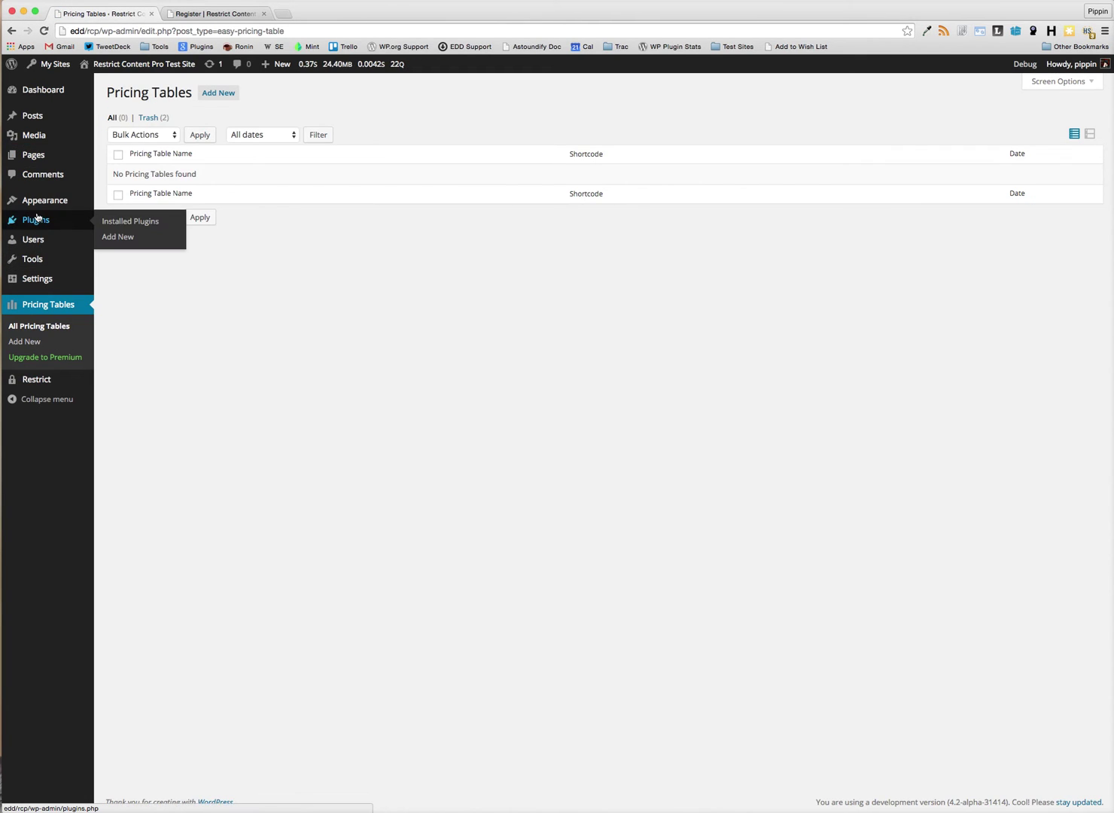
{"action": "left_click", "coordinate": [109, 240]}
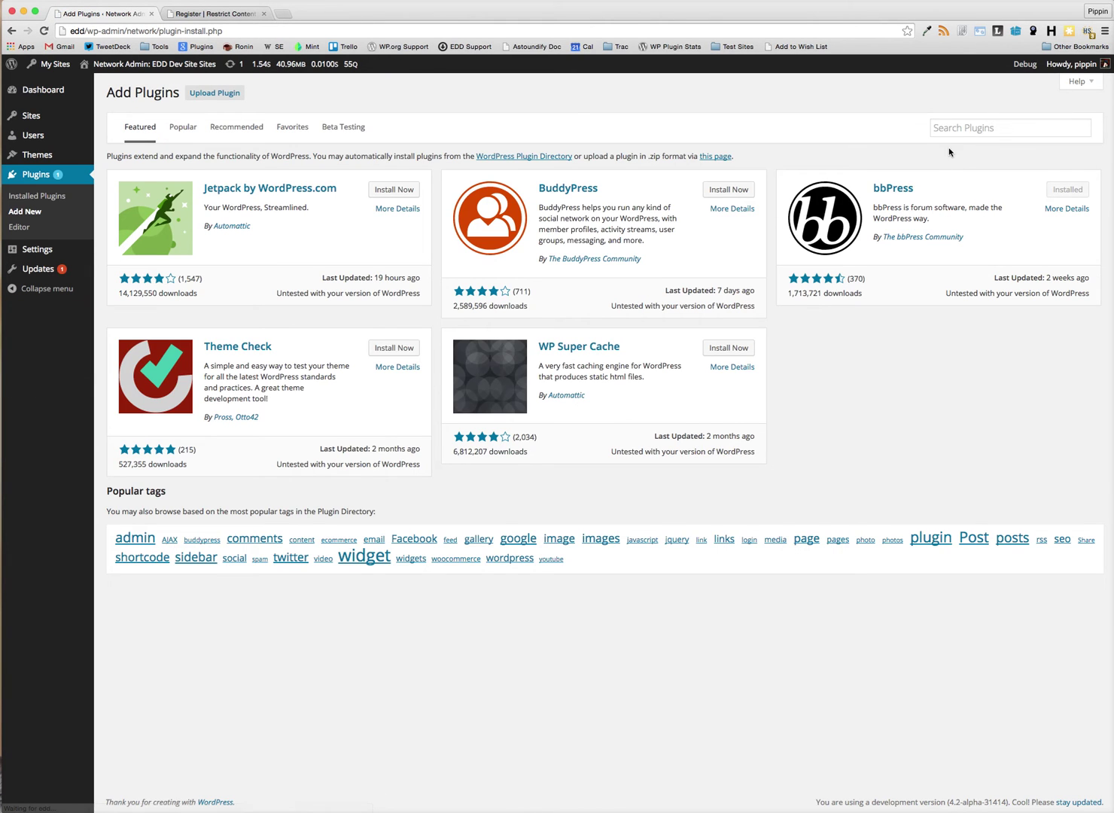
{"action": "left_click", "coordinate": [949, 127]}
{"action": "type", "text": "pricing ta"}
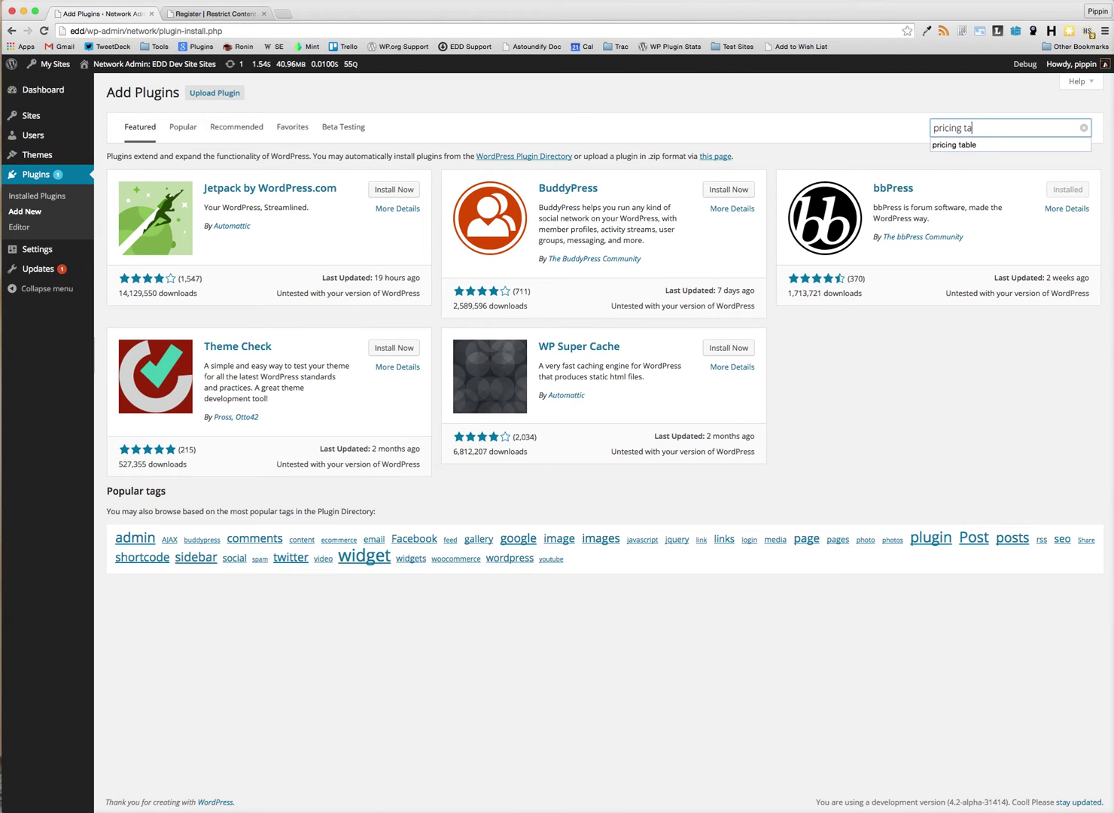
{"action": "type", "text": "ble"}
{"action": "key", "text": "Return"}
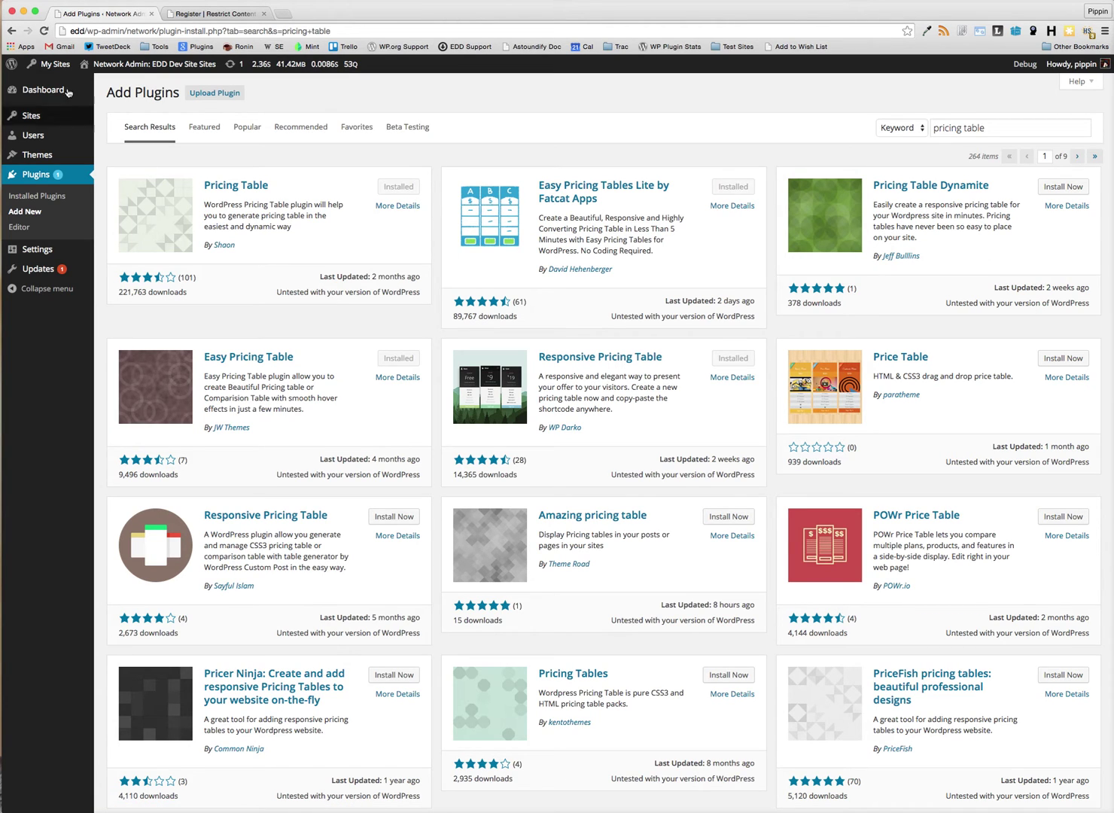
- On the Restrict Content Pro site, start a new pricing table titled 'Pricing' with a third column
{"action": "mouse_move", "coordinate": [55, 71]}
{"action": "mouse_move", "coordinate": [70, 198]}
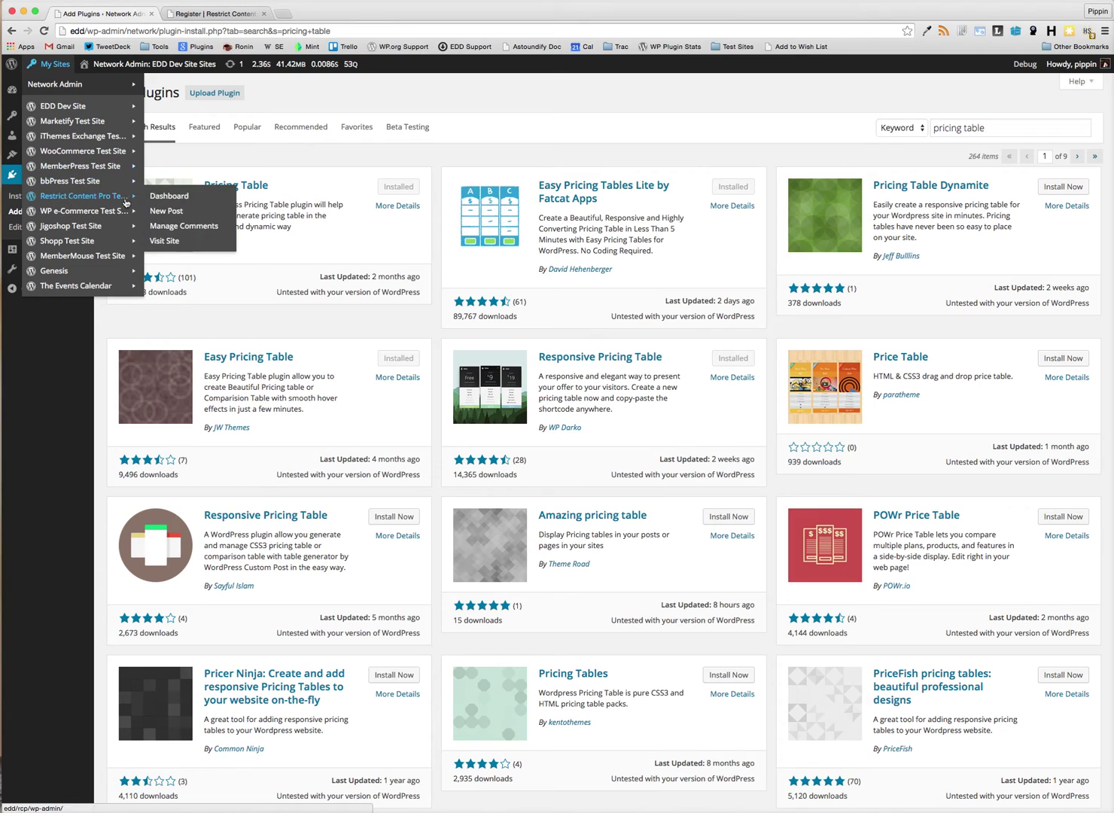
{"action": "left_click", "coordinate": [167, 201]}
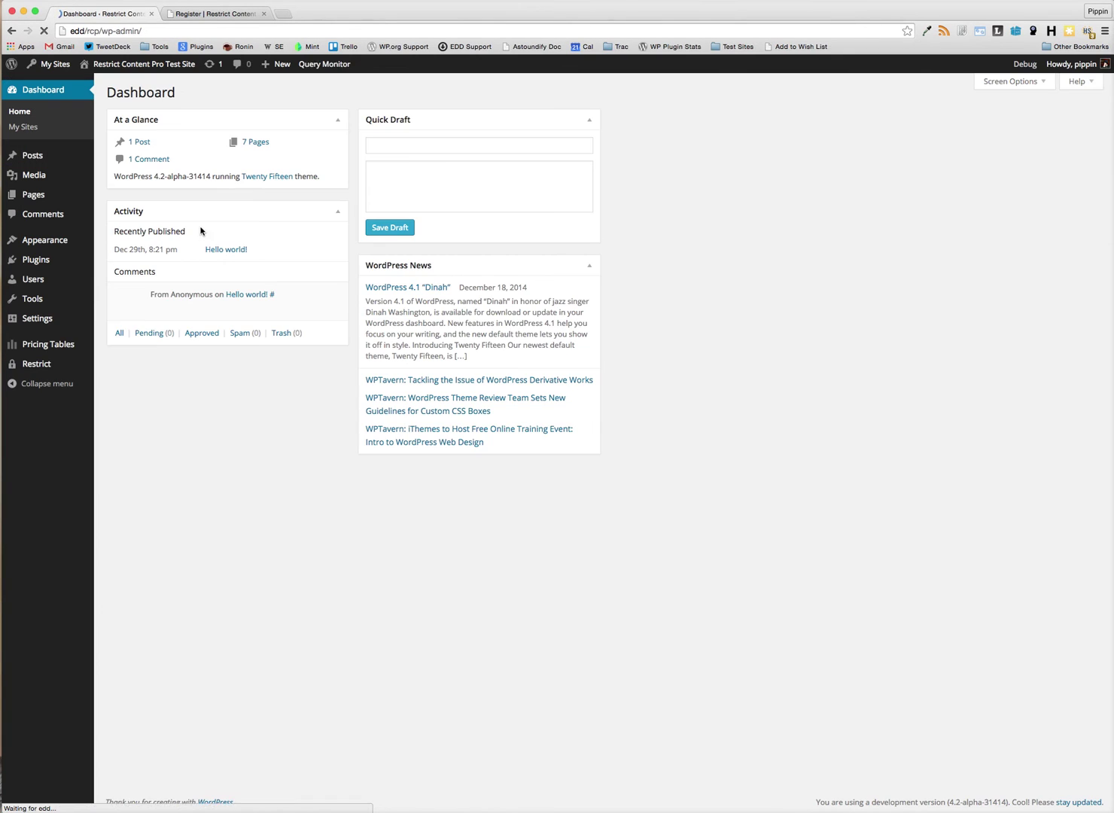
{"action": "left_click", "coordinate": [22, 344]}
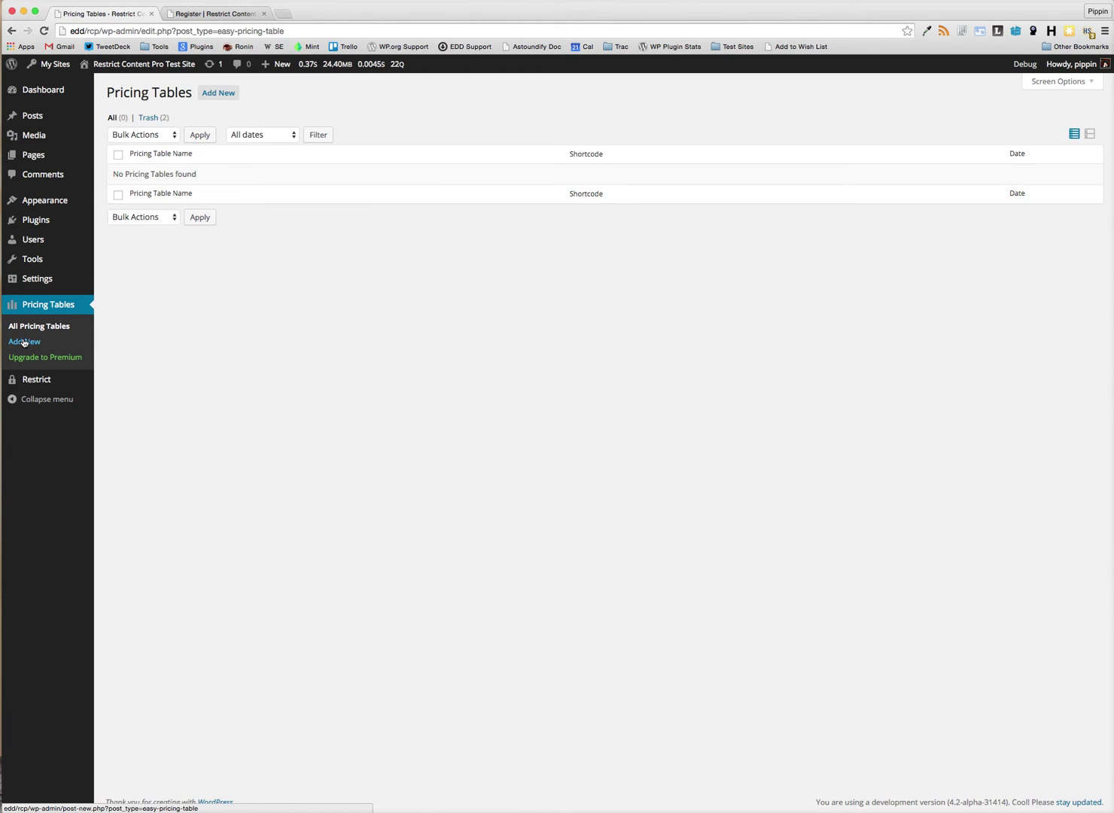
{"action": "left_click", "coordinate": [28, 342]}
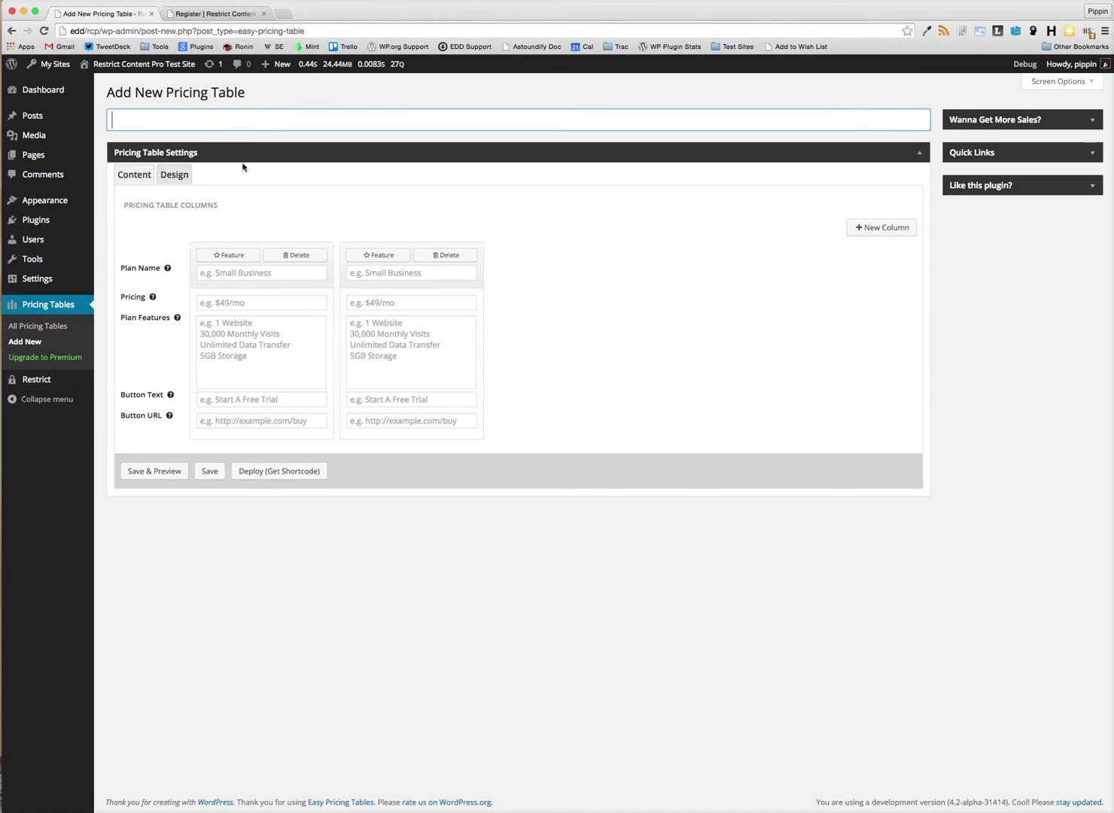
{"action": "type", "text": "Pricing"}
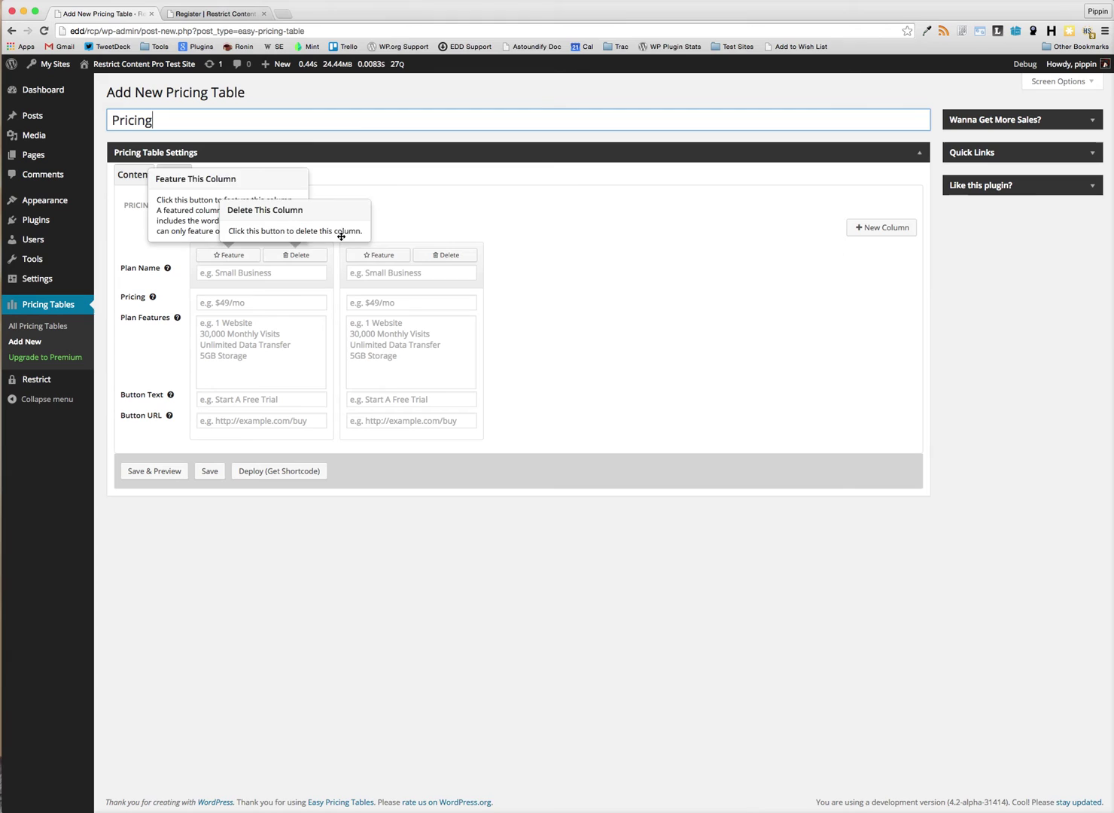
{"action": "left_click", "coordinate": [875, 228]}
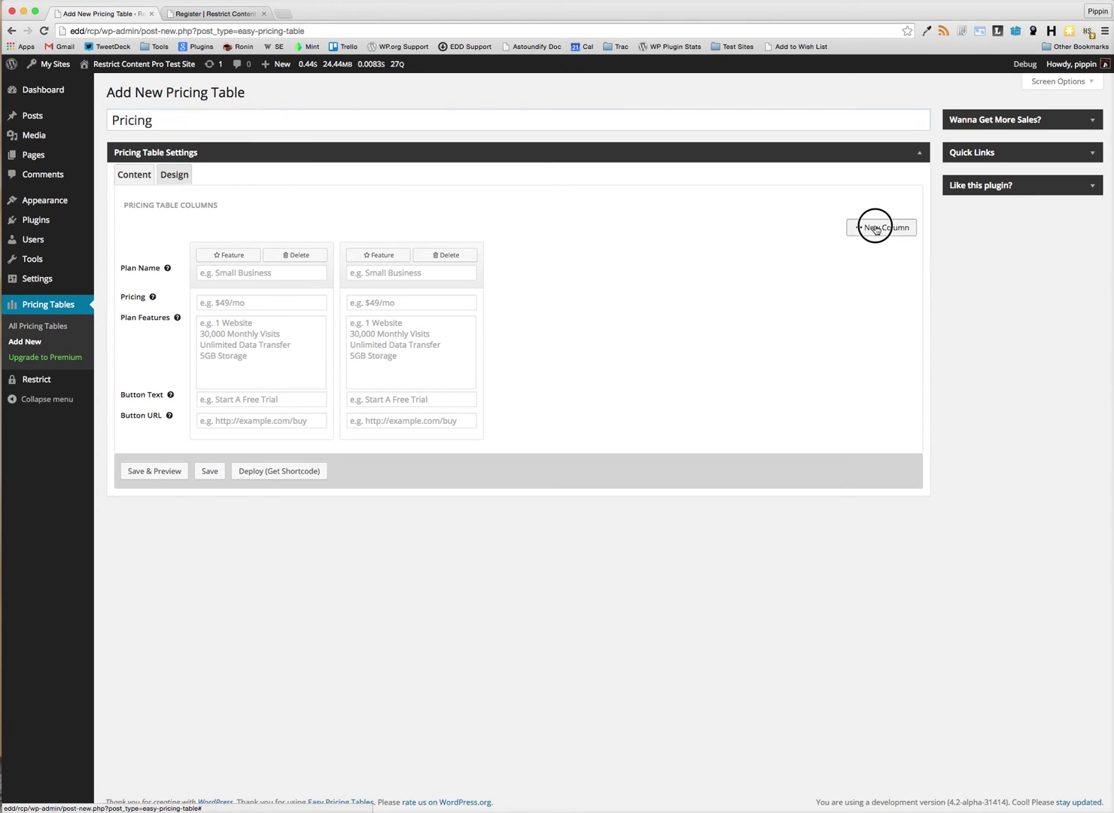
- Fill the first column: Silver, $20 / month, features Tutorials Plugins Themes, Sign Up button
{"action": "left_click", "coordinate": [218, 273]}
{"action": "type", "text": "Silver"}
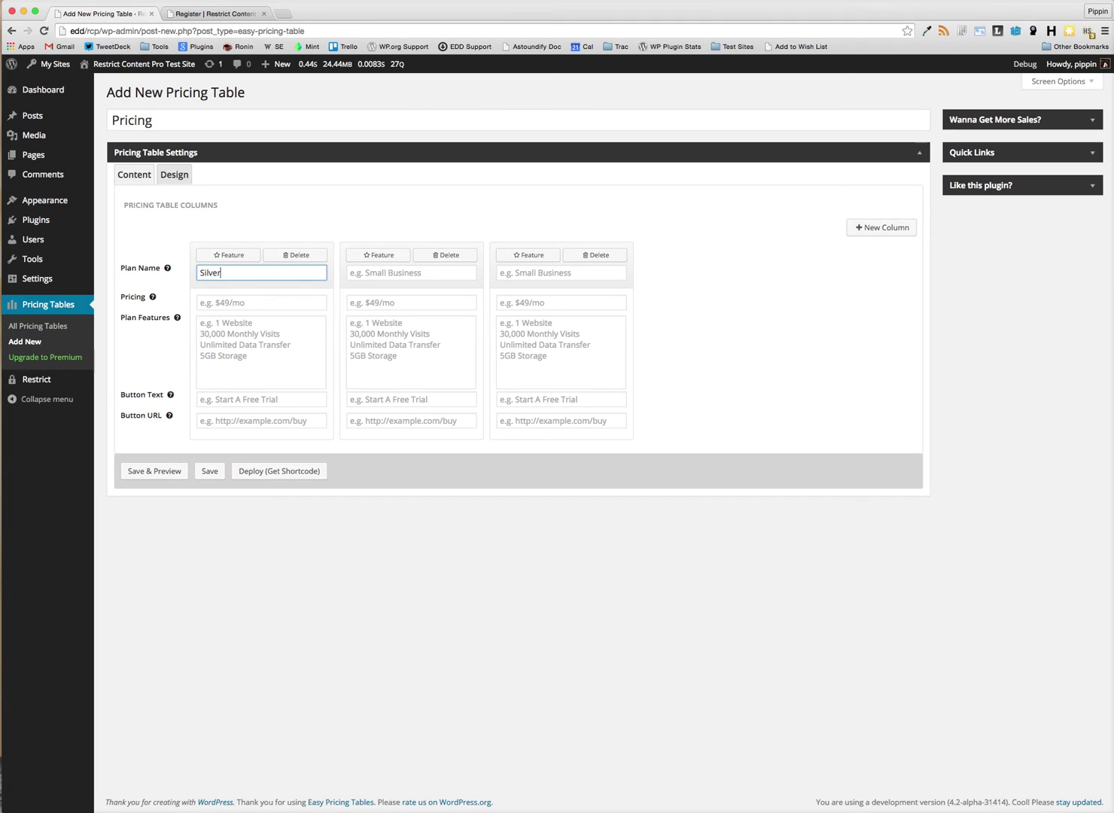
{"action": "key", "text": "Tab"}
{"action": "type", "text": "$20 /"}
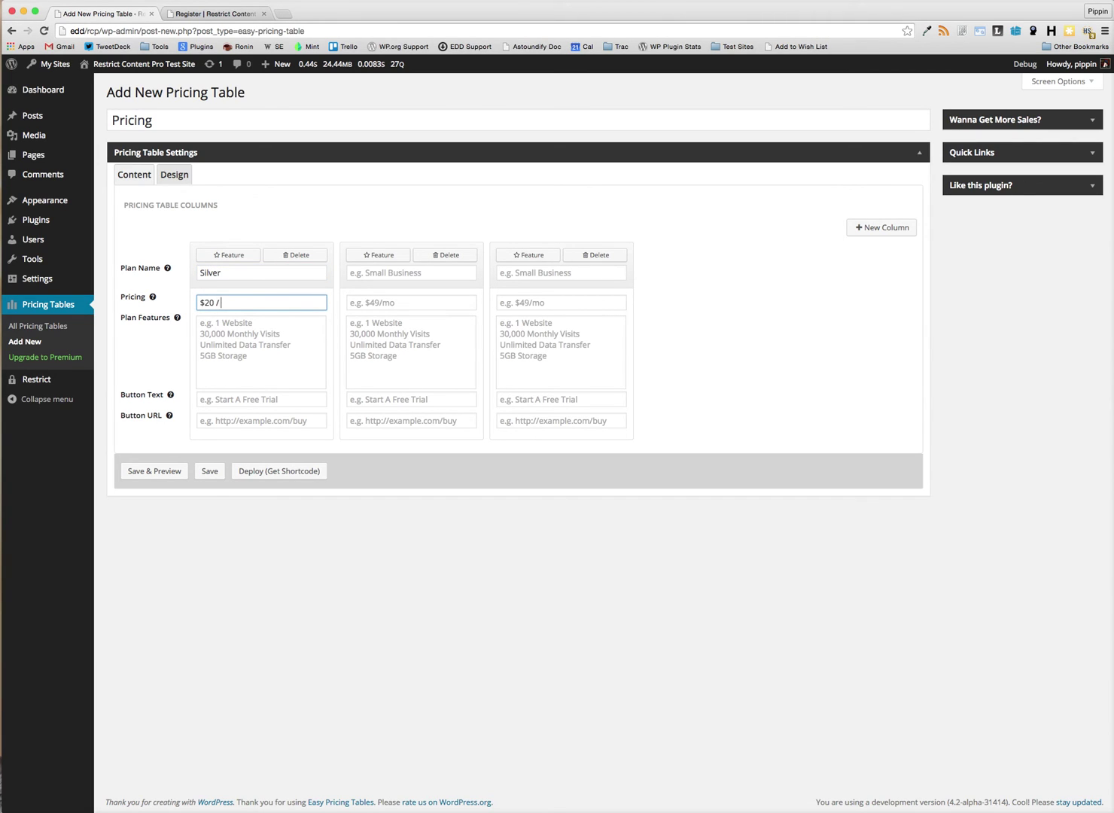
{"action": "type", "text": " month"}
{"action": "key", "text": "Tab"}
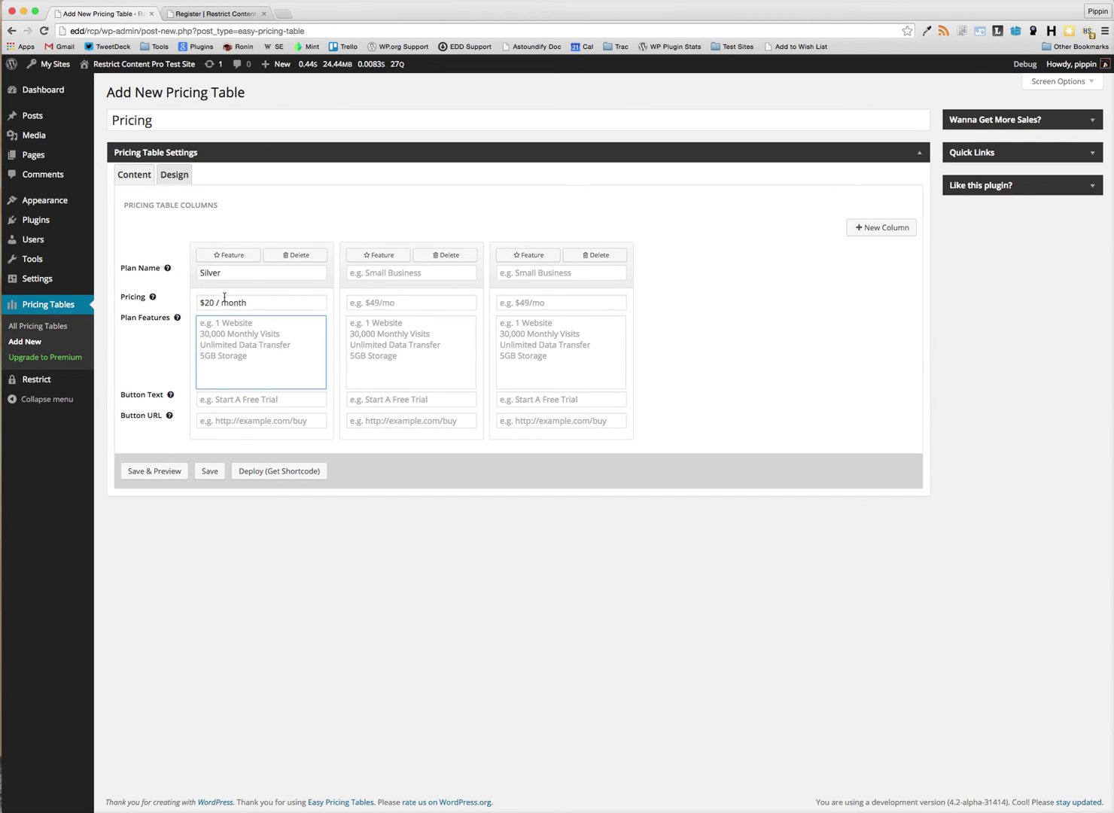
{"action": "type", "text": "Tutorials Plugins "}
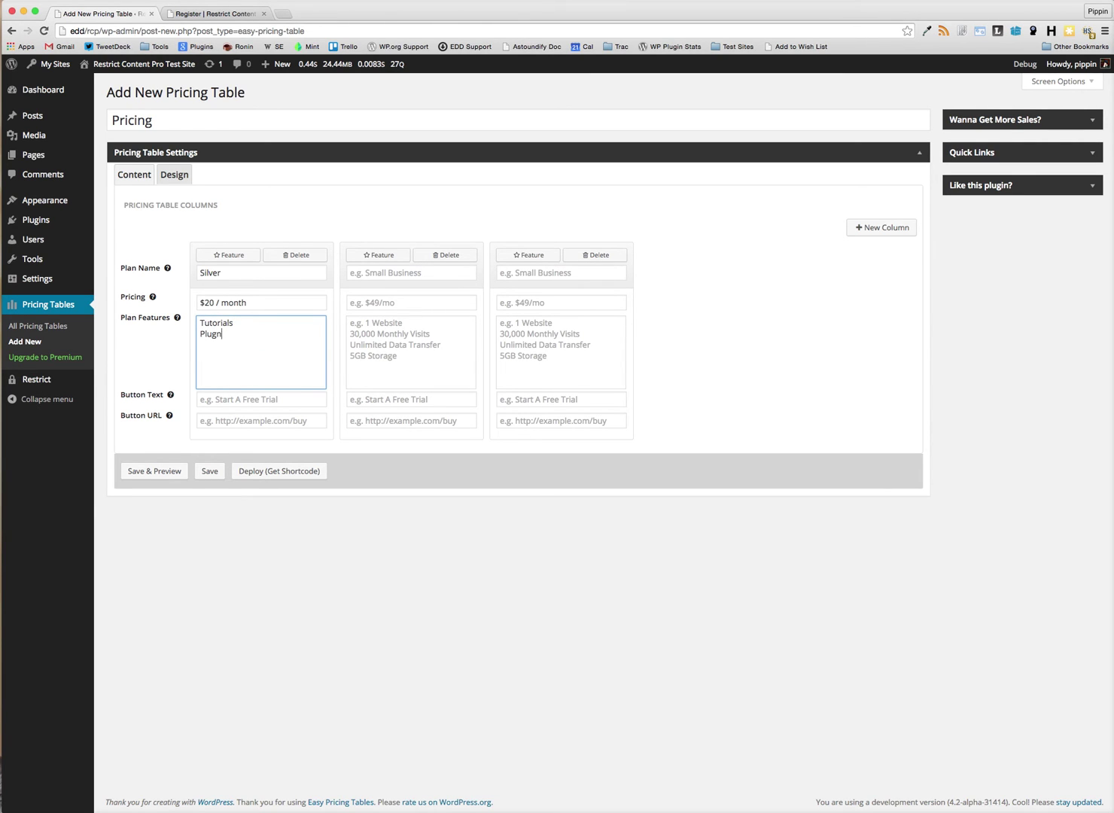
{"action": "type", "text": "Themes"}
{"action": "key", "text": "Tab"}
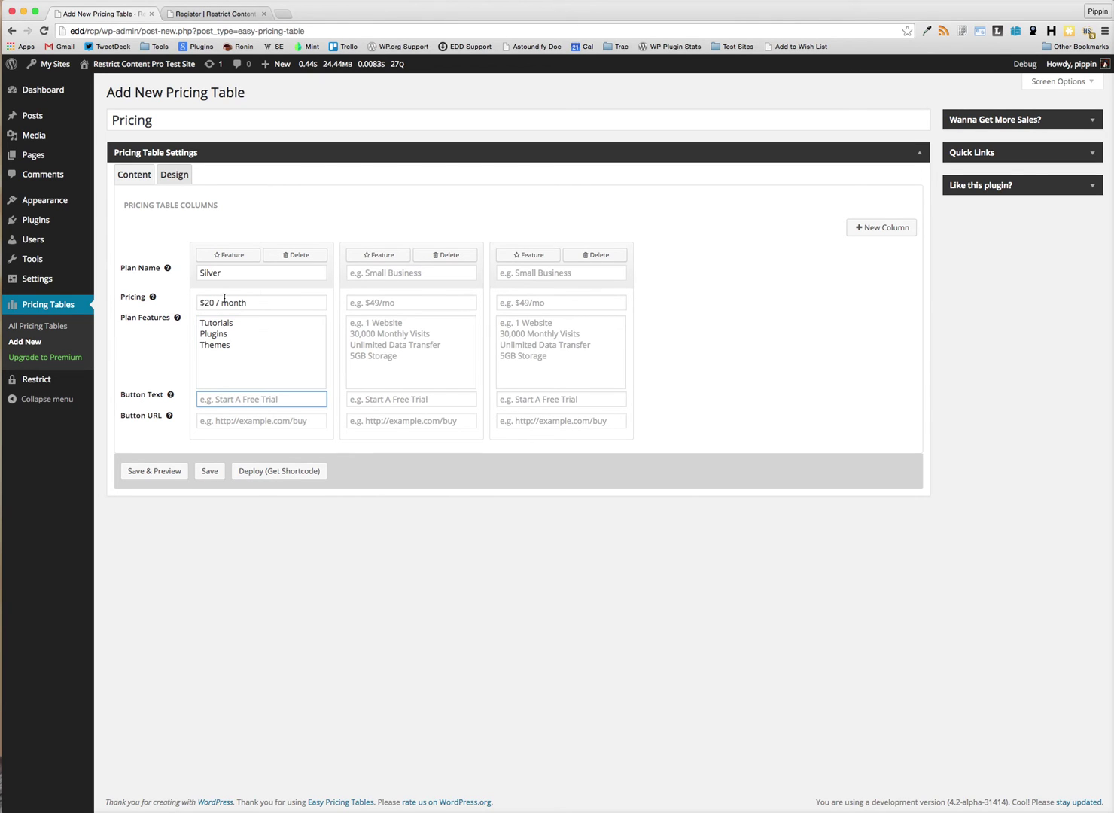
{"action": "type", "text": "Sign Up"}
{"action": "key", "text": "Tab"}
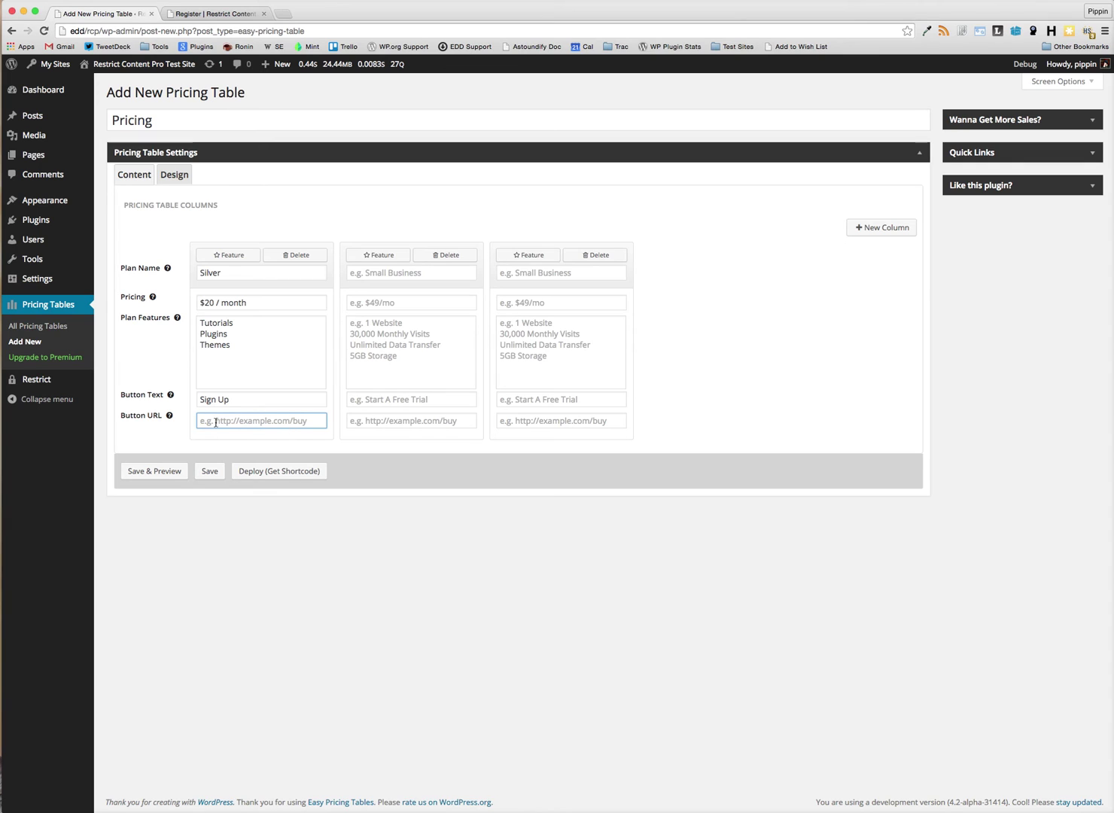
- Copy the Silver registration page's address from the private window
{"action": "key", "text": "super+grave"}
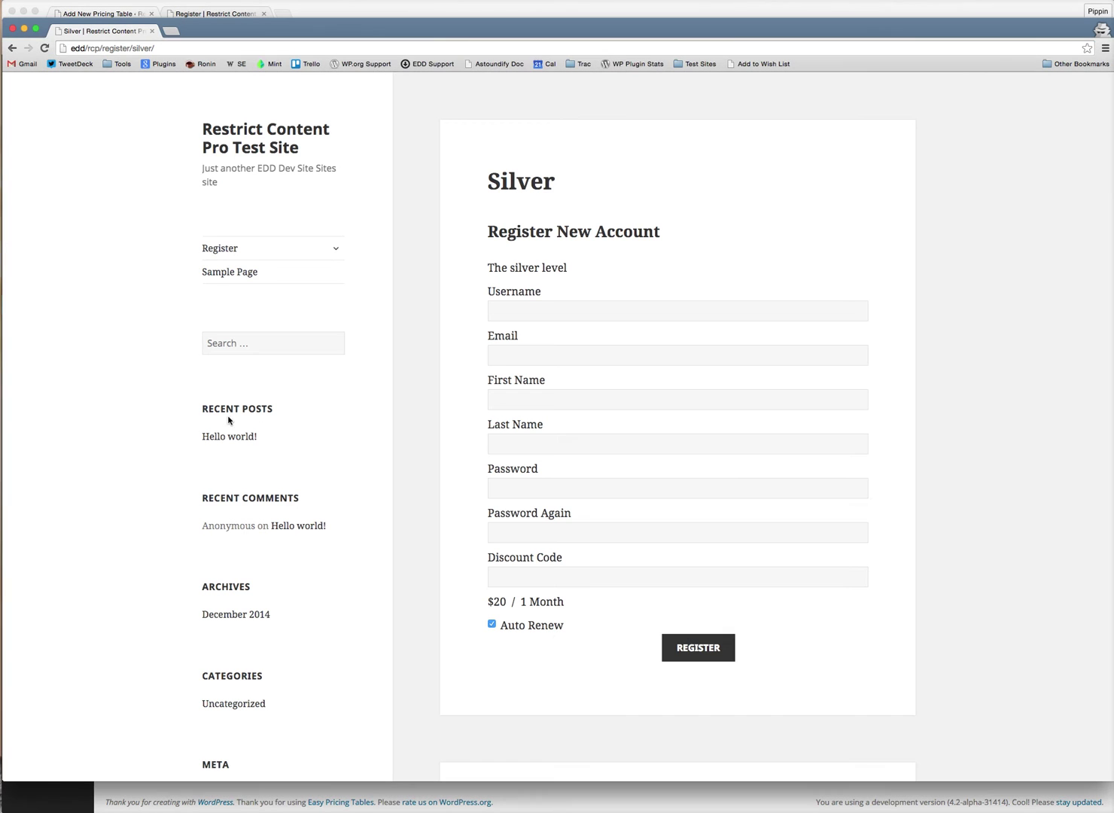
{"action": "left_click", "coordinate": [129, 49]}
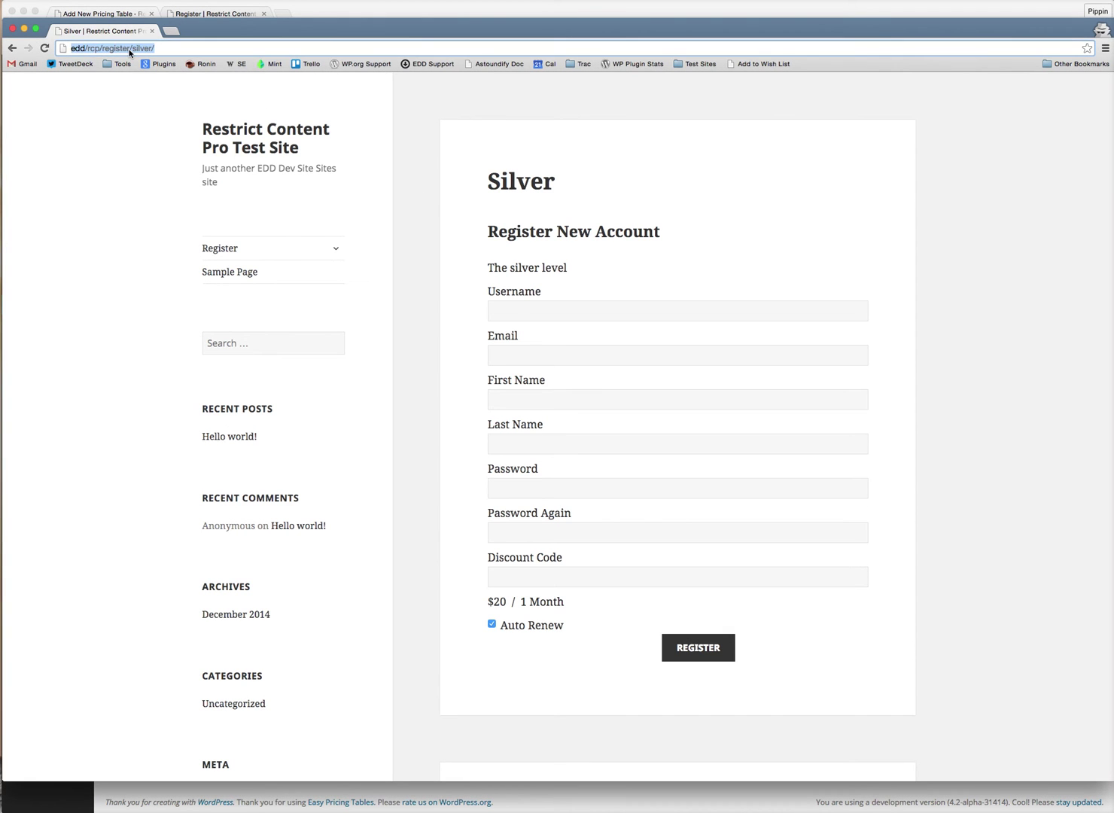
{"action": "key", "text": "super+c"}
{"action": "key", "text": "super+grave"}
- Paste the Silver sign-up link, then enter Gold at $30 / month with Tutorials, Plugins Themes, and more
{"action": "key", "text": "super+v"}
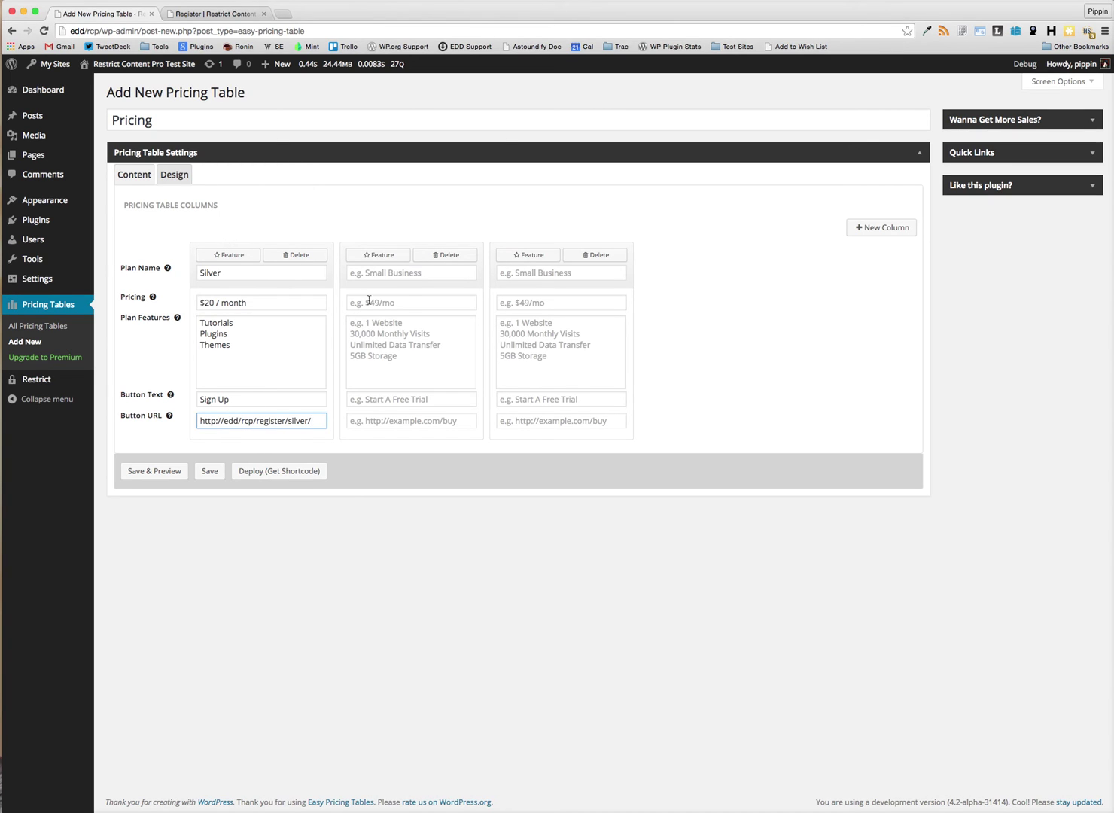
{"action": "left_click", "coordinate": [376, 277]}
{"action": "type", "text": "Gold"}
{"action": "key", "text": "Tab"}
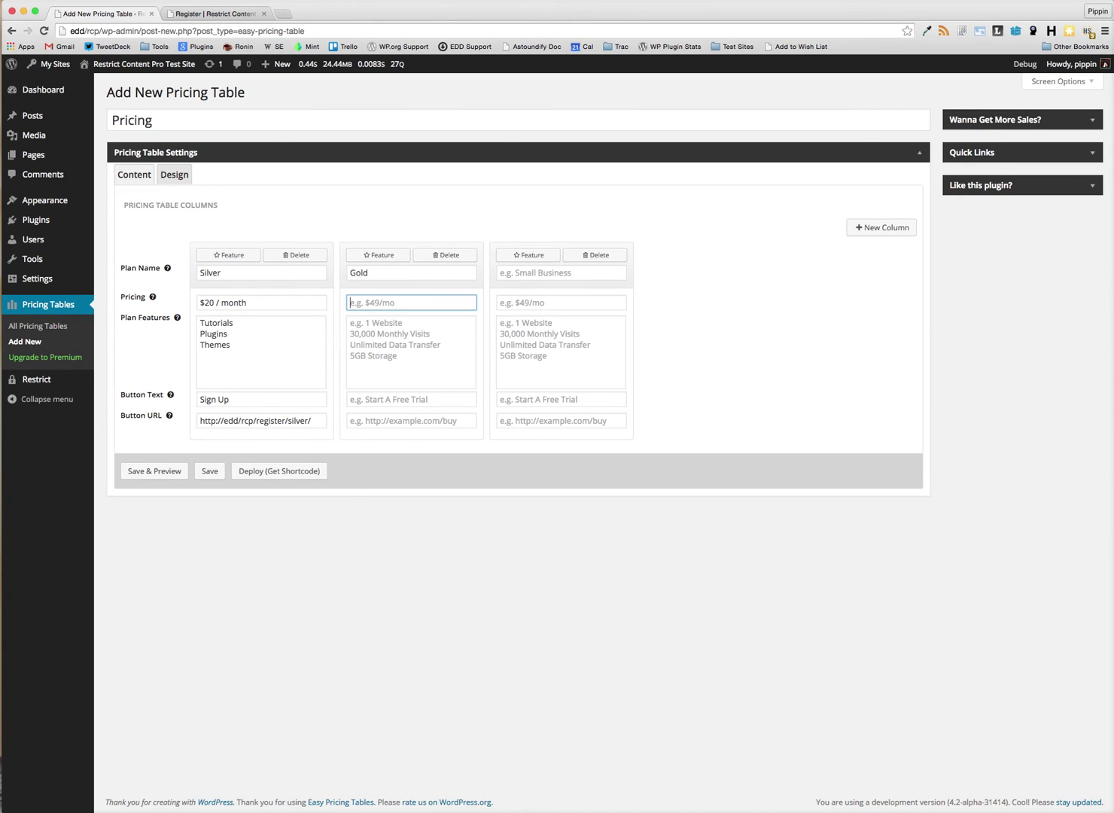
{"action": "type", "text": "$30 / month"}
{"action": "key", "text": "Tab"}
{"action": "type", "text": "Tut"}
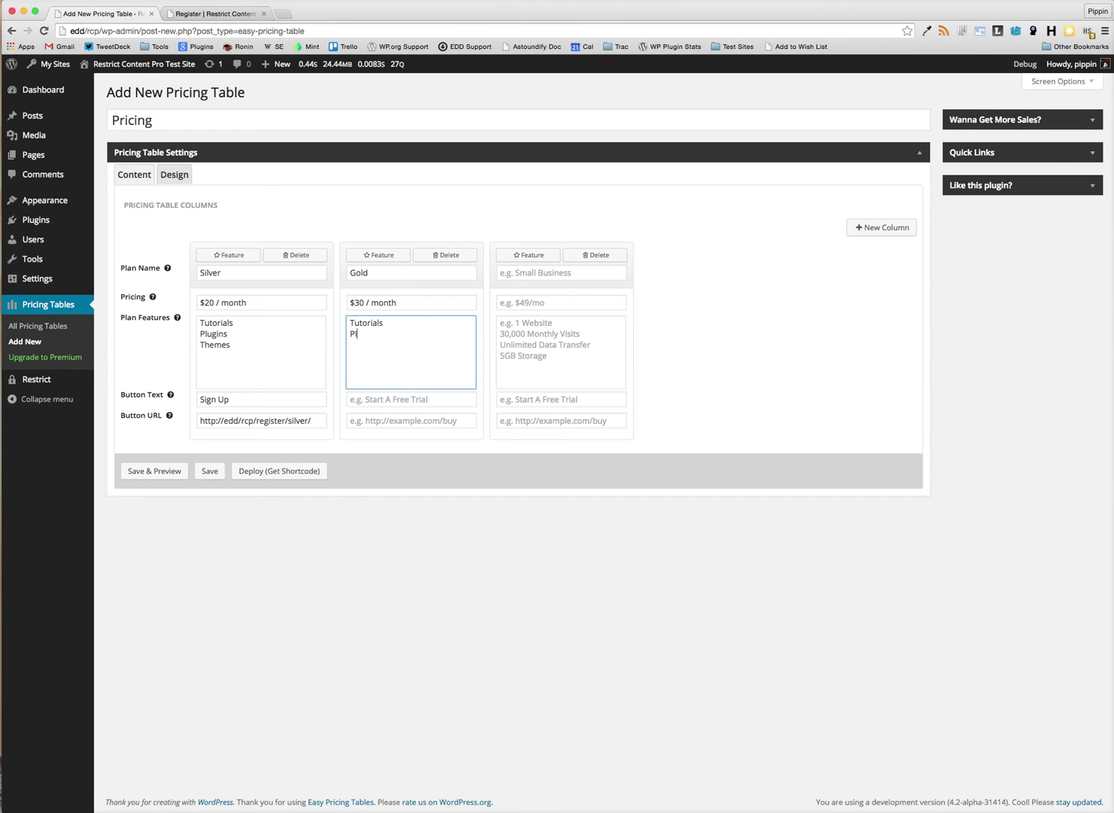
{"action": "type", "text": "orials"}
{"action": "key", "text": "Return"}
{"action": "type", "text": "Plugins Themes"}
{"action": "key", "text": "Return"}
{"action": "type", "text": "and more"}
- Give Gold a 'Sign Up!' button linking to the gold registration page and feature it
{"action": "left_click", "coordinate": [411, 399]}
{"action": "type", "text": "Sign"}
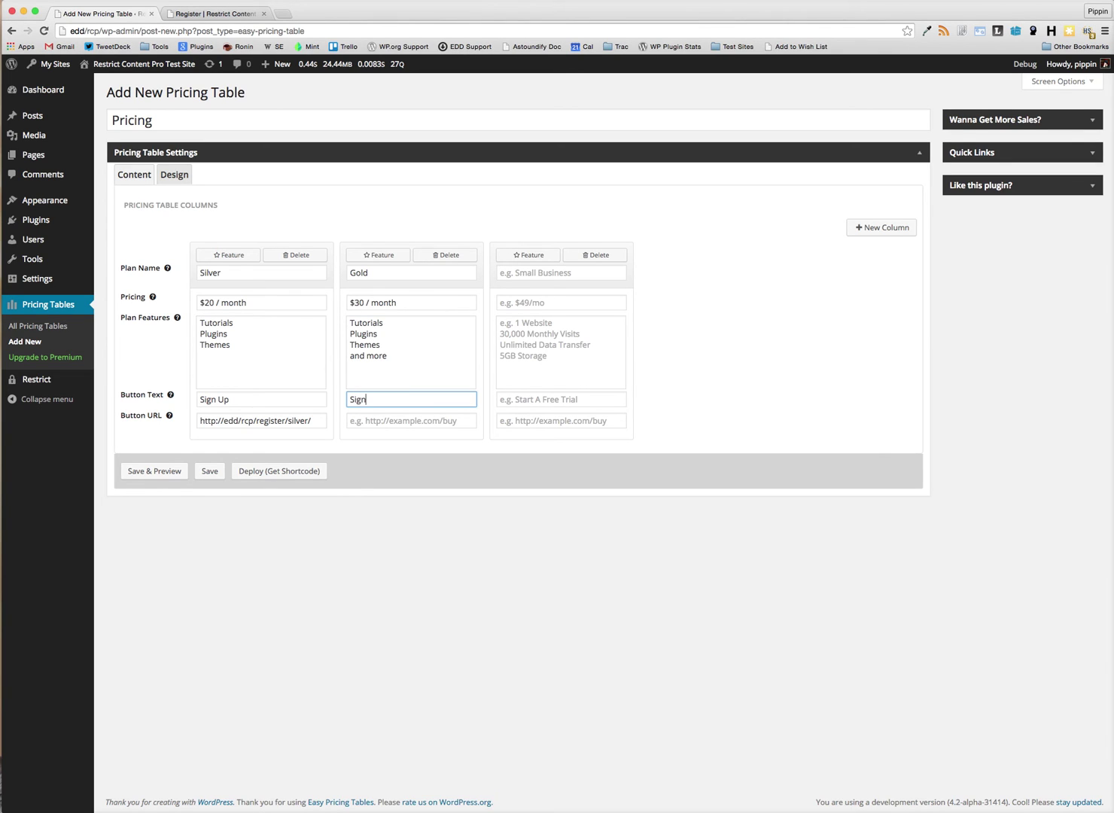
{"action": "type", "text": " Up!"}
{"action": "key", "text": "Tab"}
{"action": "key", "text": "super+v"}
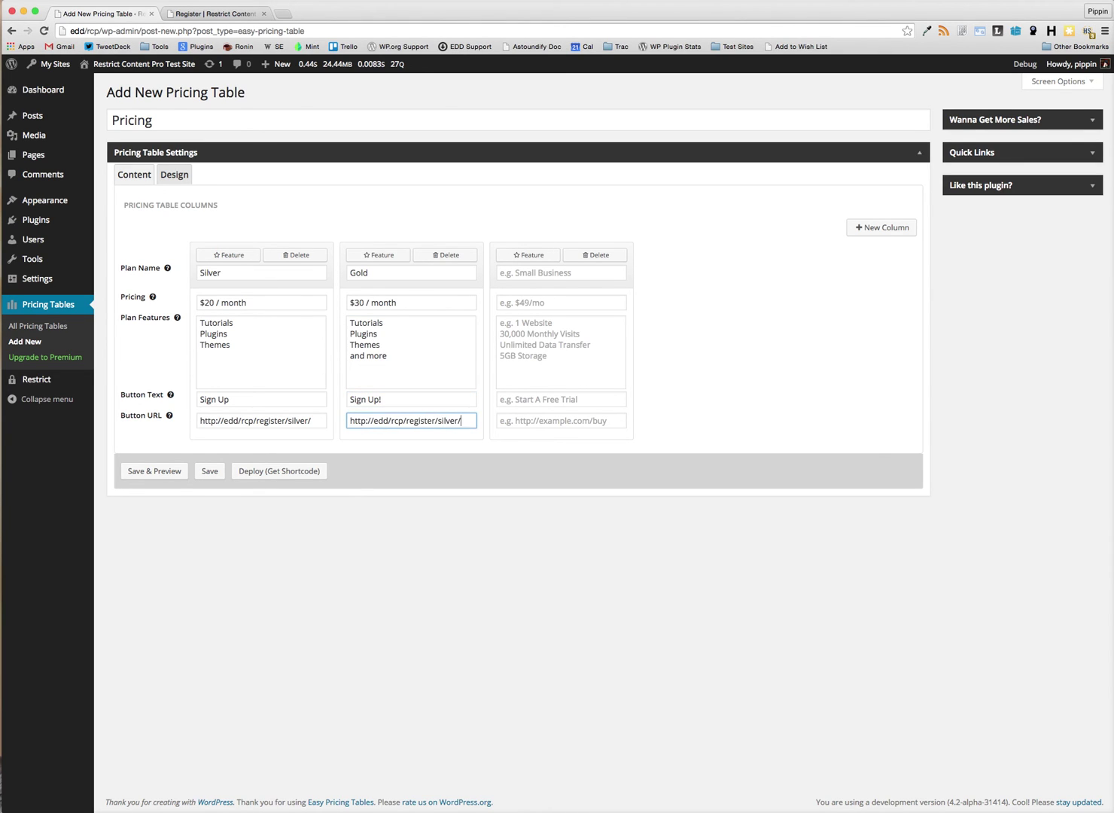
{"action": "key", "text": "Left"}
{"action": "key", "text": "alt+shift+Left"}
{"action": "type", "text": "gold"}
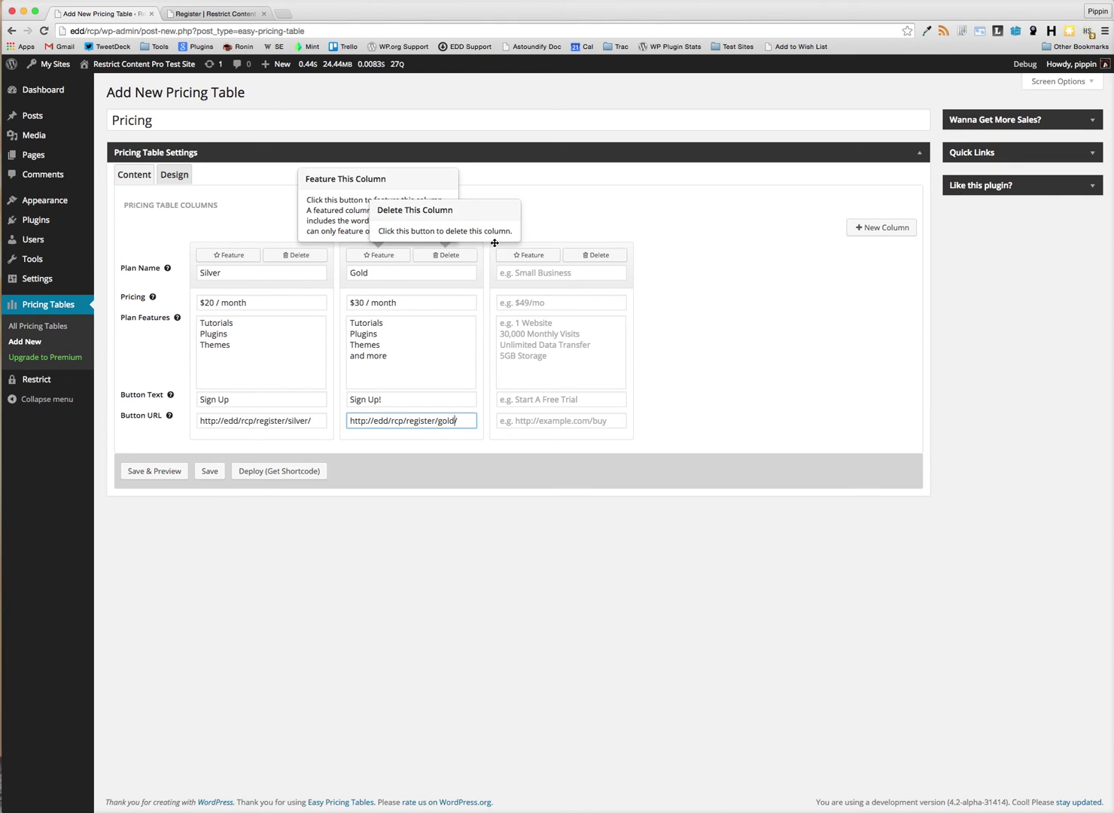
{"action": "left_click", "coordinate": [369, 256]}
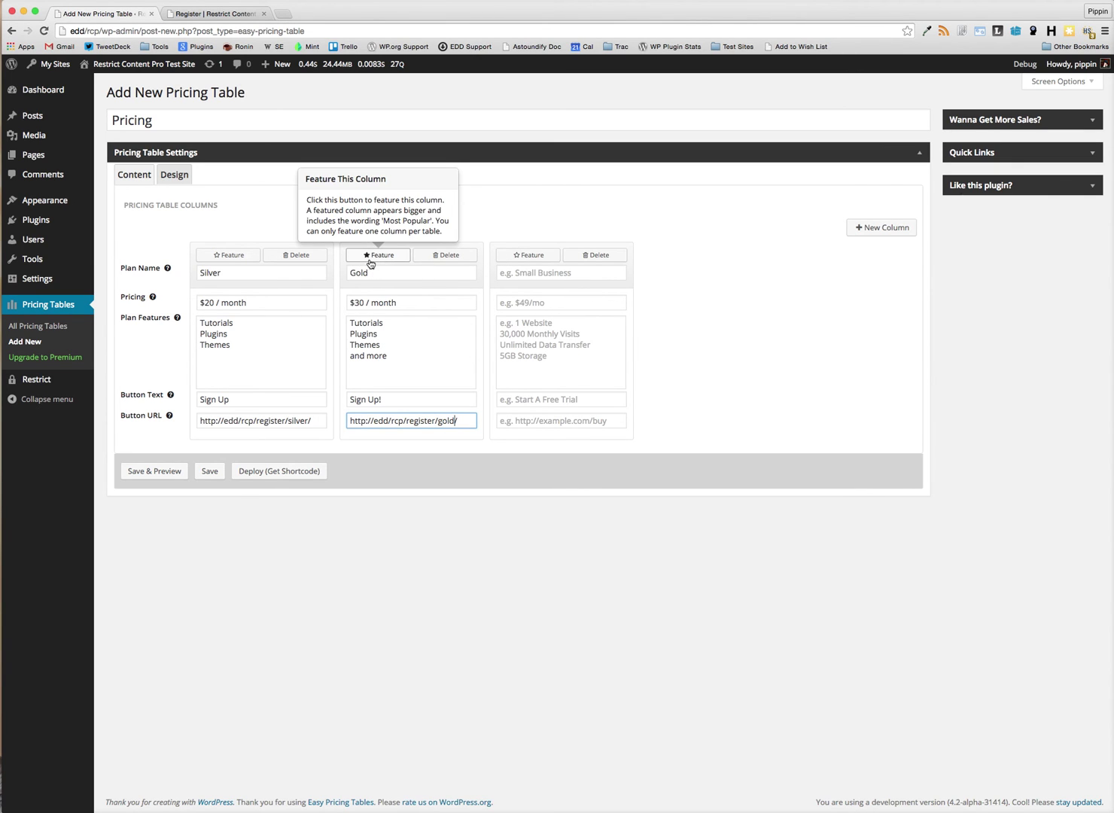
- Fill the third column: Bronze at $10 with features Tutorials and Plugins
{"action": "left_click", "coordinate": [559, 272]}
{"action": "type", "text": "Bronze"}
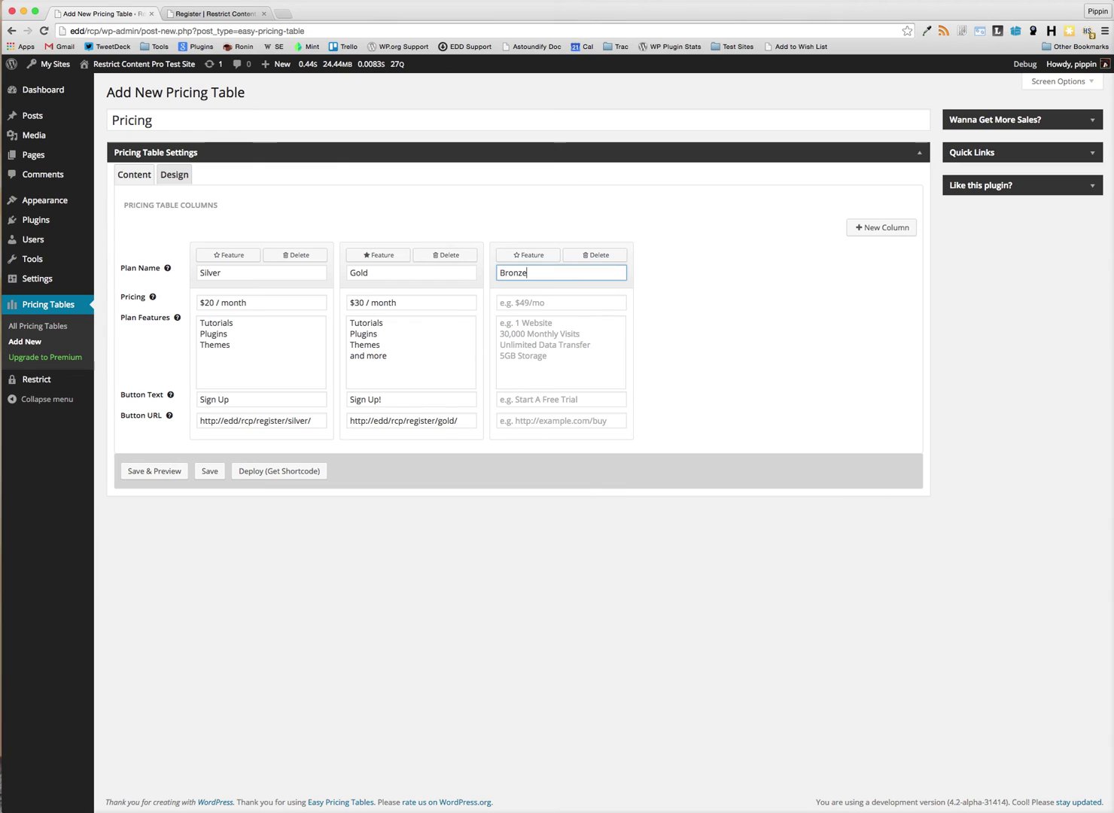
{"action": "key", "text": "Tab"}
{"action": "type", "text": "$10"}
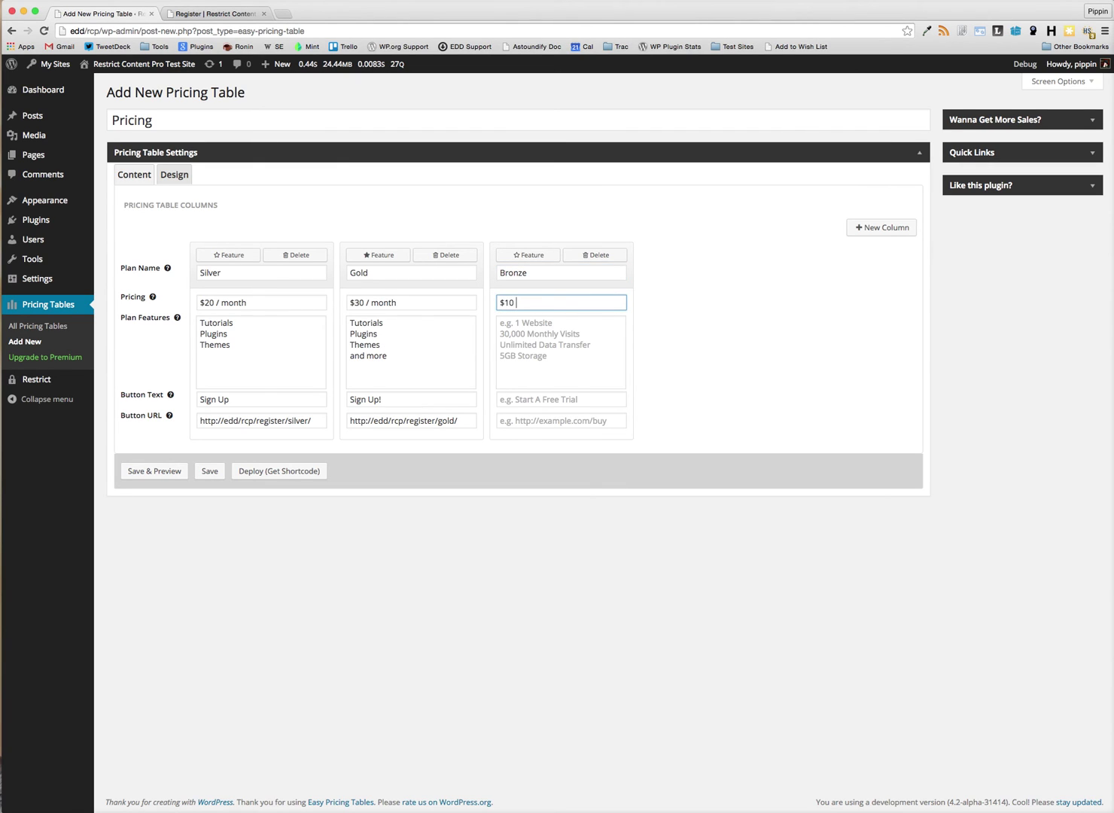
{"action": "key", "text": "Tab"}
{"action": "type", "text": "Tu"}
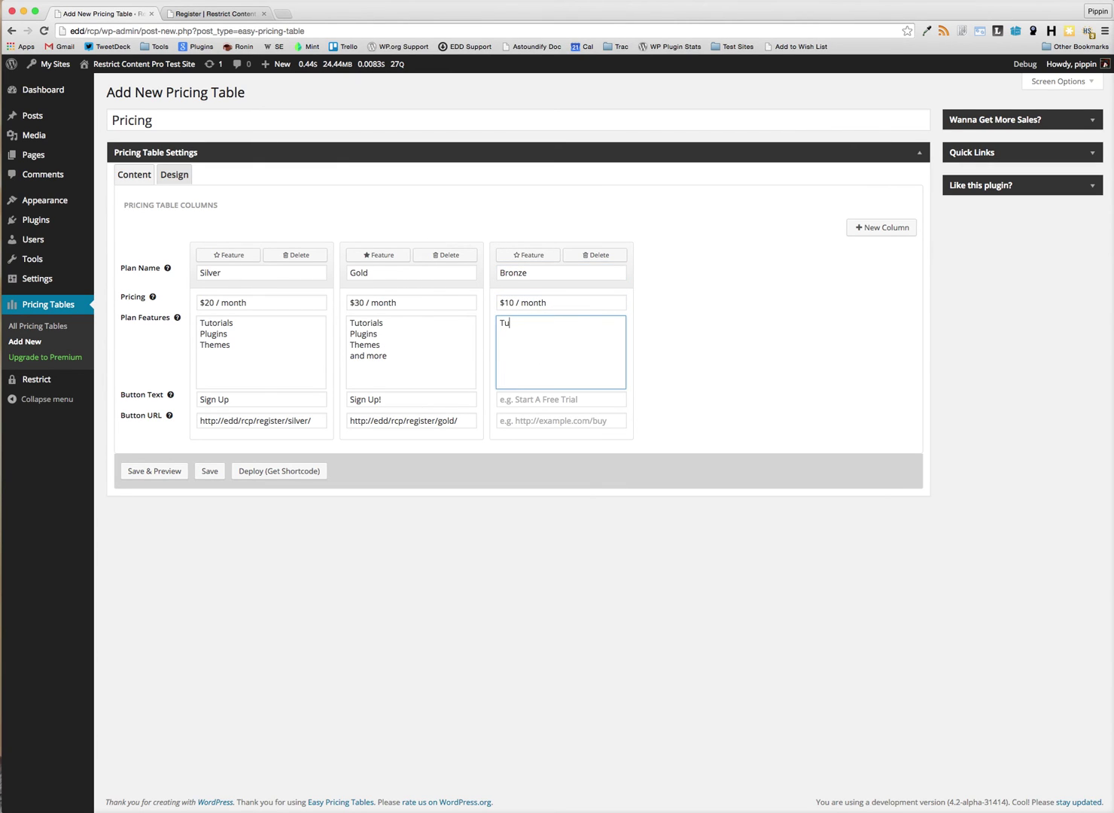
{"action": "type", "text": "torials"}
{"action": "key", "text": "Return"}
{"action": "type", "text": "Plugins"}
- Give Bronze a 'Sign Up' button, pasting the registration link to adapt for bronze
{"action": "key", "text": "Tab"}
{"action": "type", "text": "Sign "}
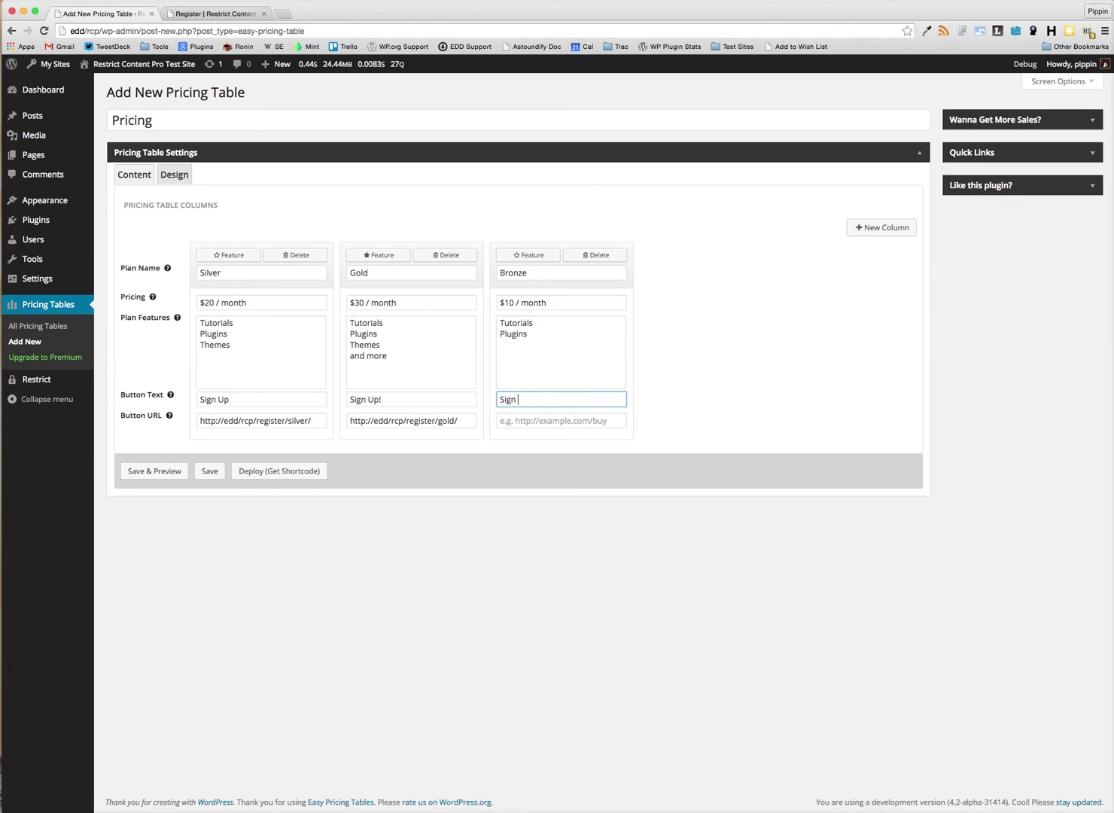
{"action": "type", "text": "Up"}
{"action": "key", "text": "Tab"}
{"action": "key", "text": "super+v"}
{"action": "key", "text": "alt+shift+Left"}
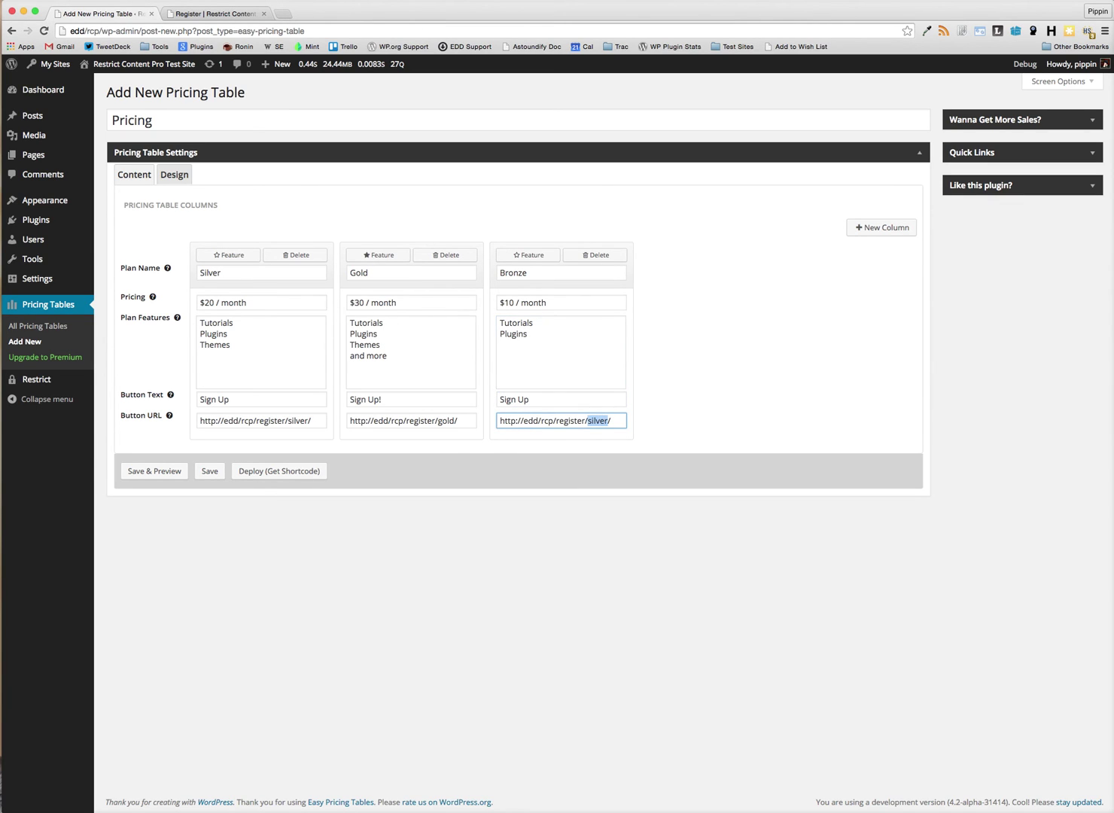
- Change the Bronze link to the bronze registration page and save the pricing table
{"action": "type", "text": "bronze"}
{"action": "left_click", "coordinate": [797, 348]}
{"action": "left_click", "coordinate": [203, 471]}
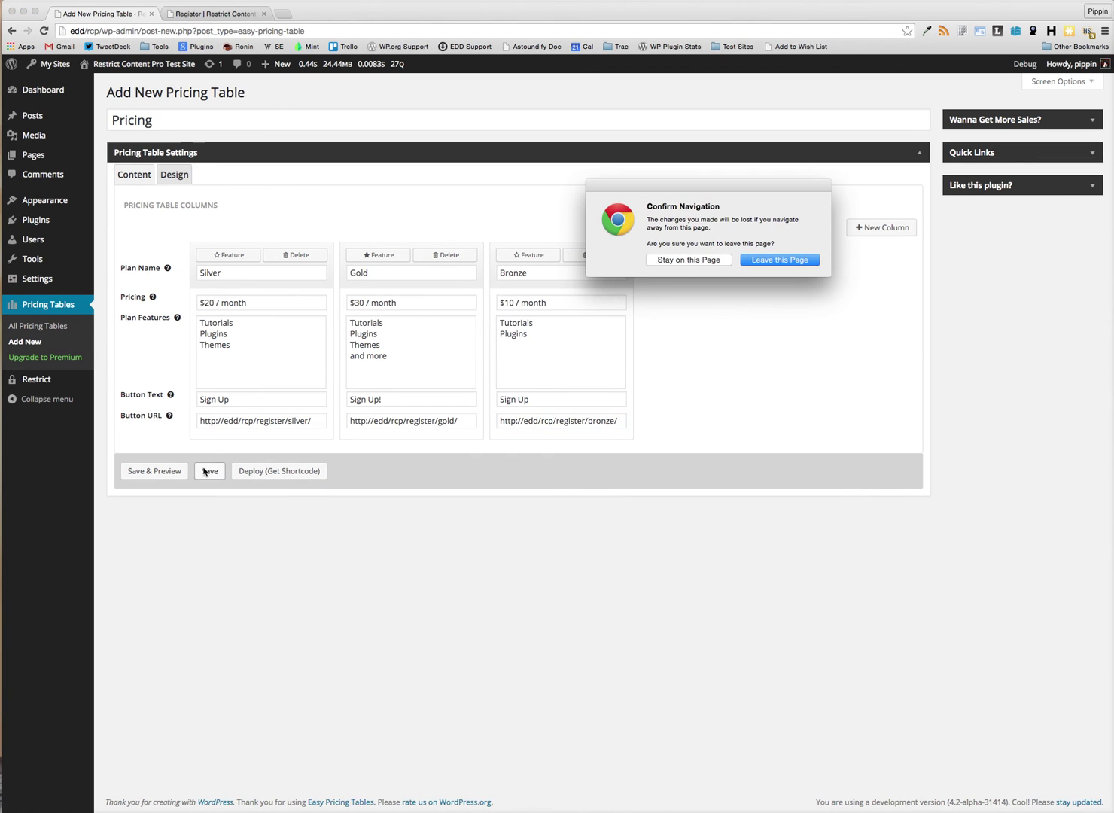
{"action": "left_click", "coordinate": [755, 261]}
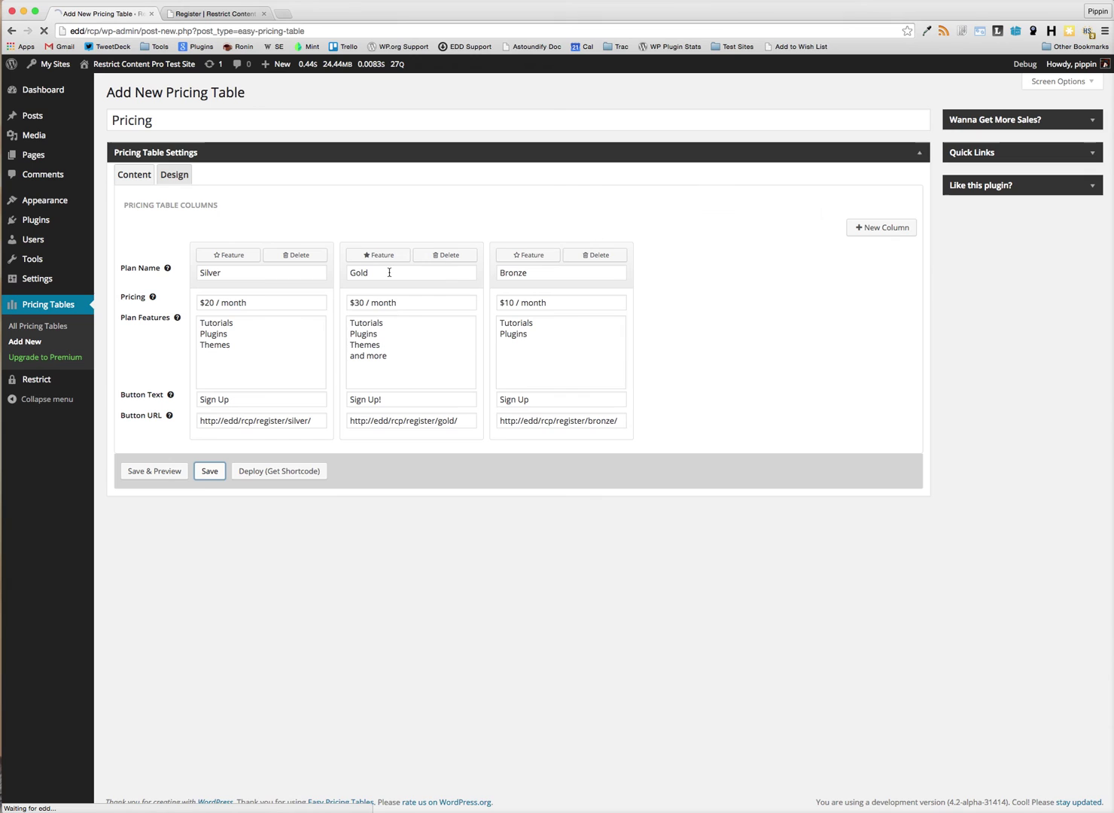
- Publish a new 'Pricing' page with the Pricing table's shortcode inserted
{"action": "mouse_move", "coordinate": [62, 157]}
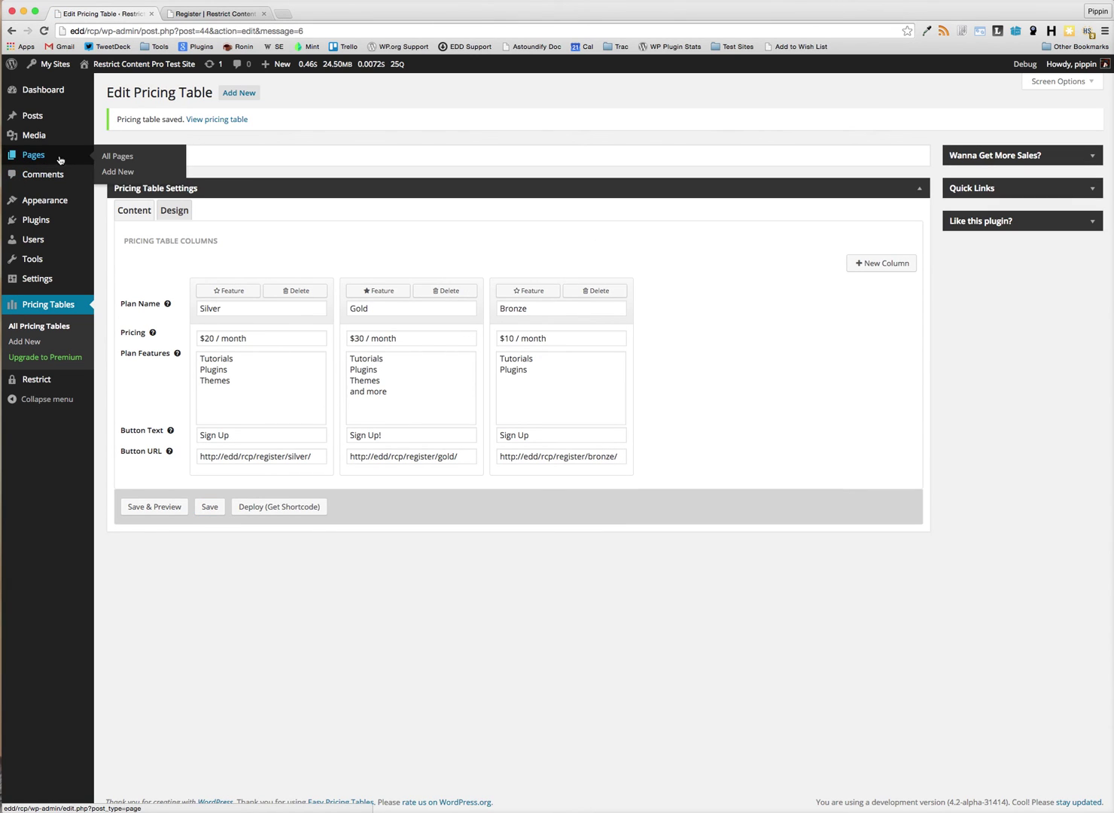
{"action": "left_click", "coordinate": [109, 173]}
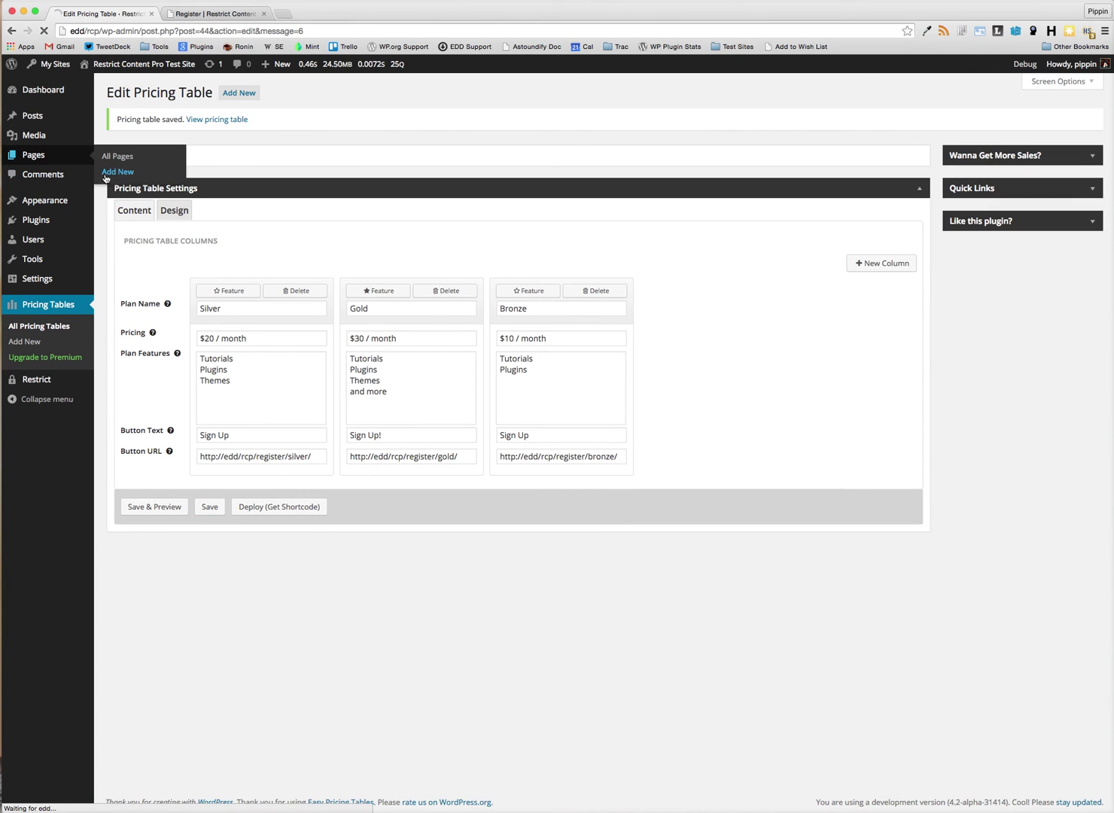
{"action": "type", "text": "Pric"}
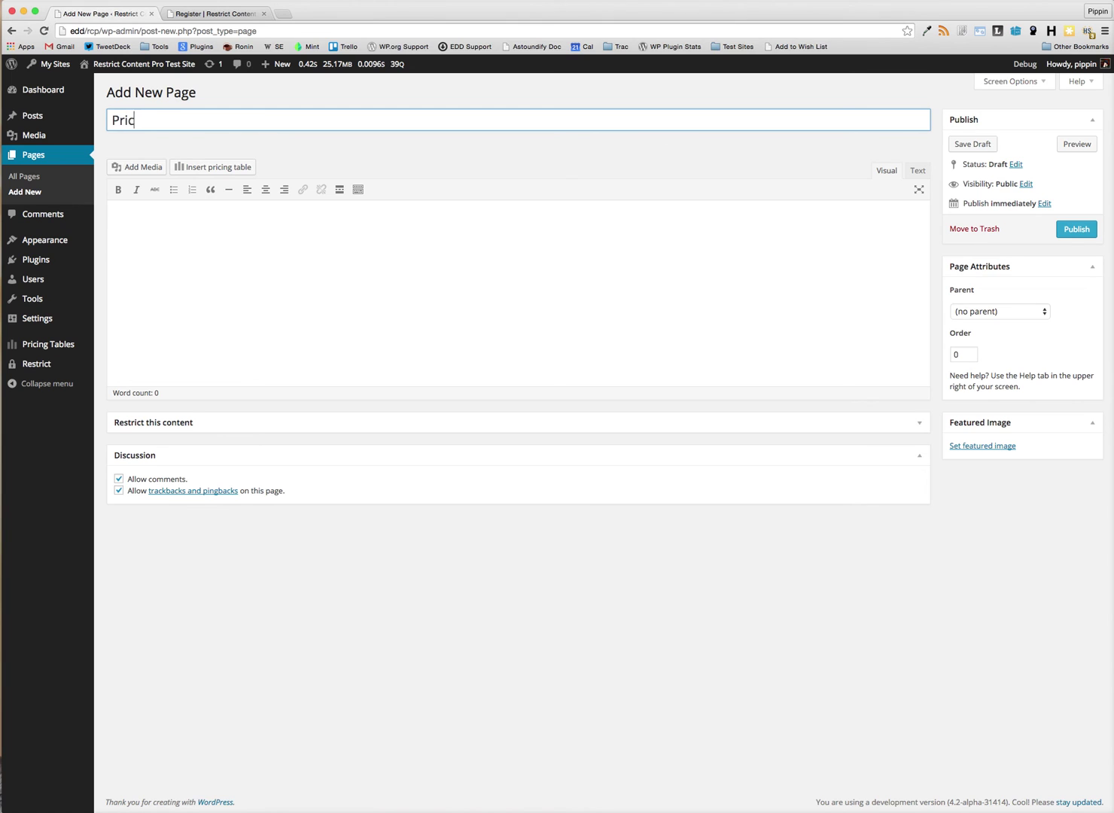
{"action": "type", "text": "ing"}
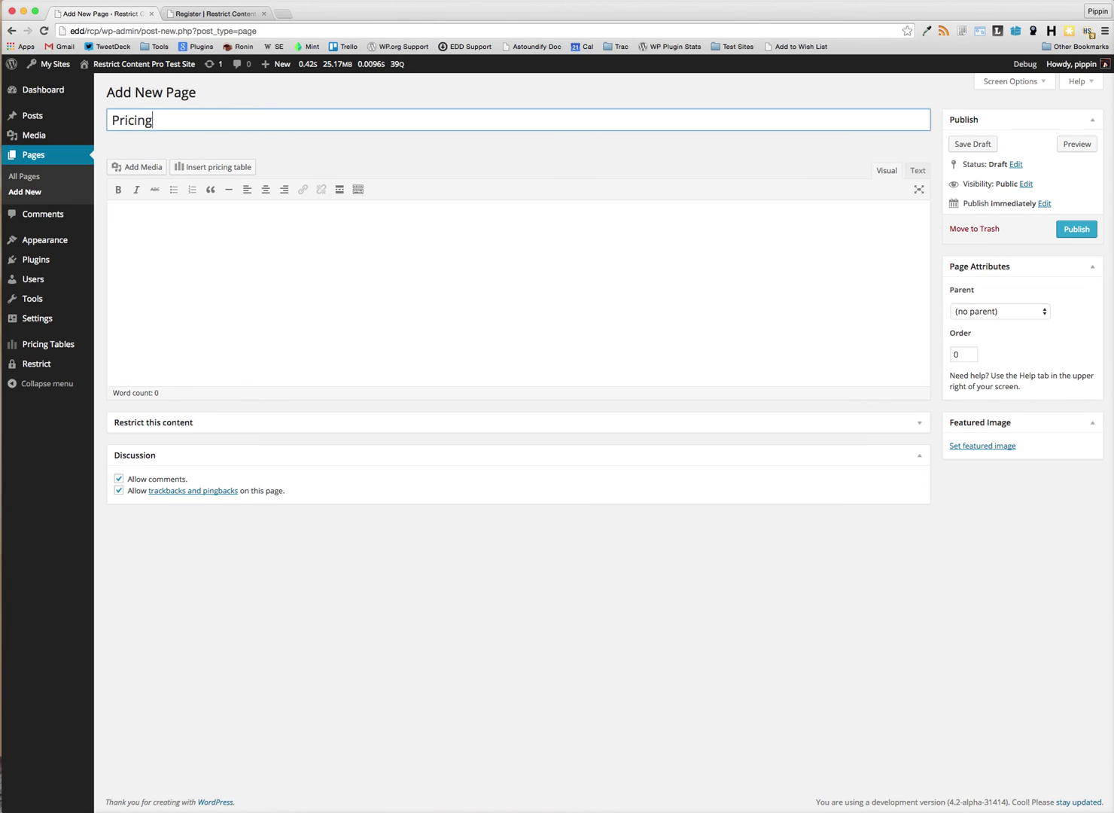
{"action": "left_click", "coordinate": [215, 167]}
{"action": "left_click", "coordinate": [384, 143]}
{"action": "left_click", "coordinate": [384, 154]}
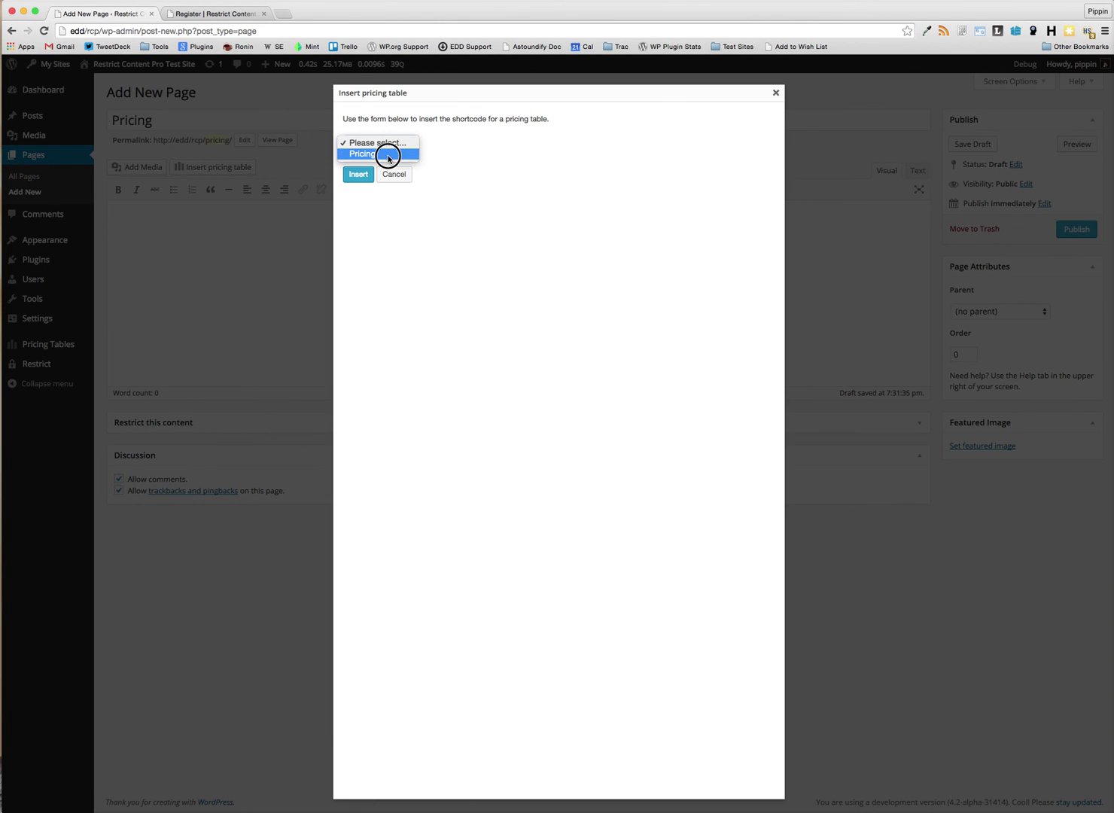
{"action": "left_click", "coordinate": [357, 176]}
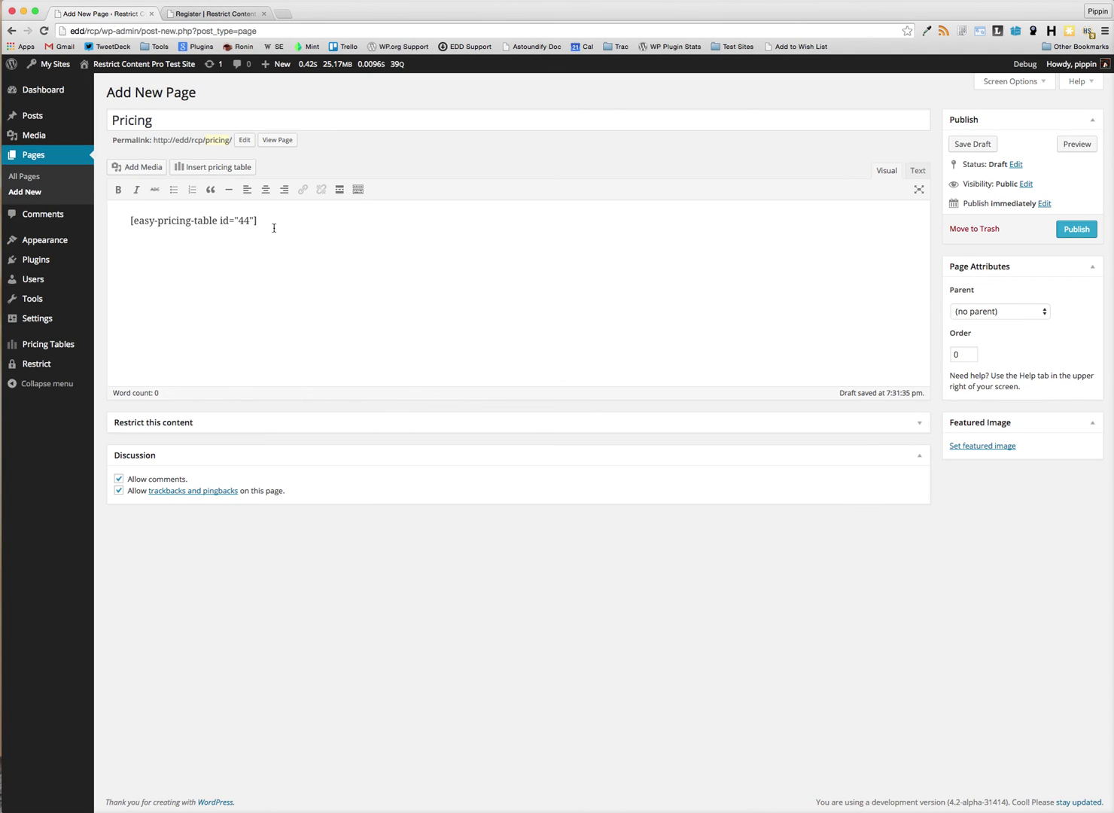
{"action": "left_click", "coordinate": [1064, 230]}
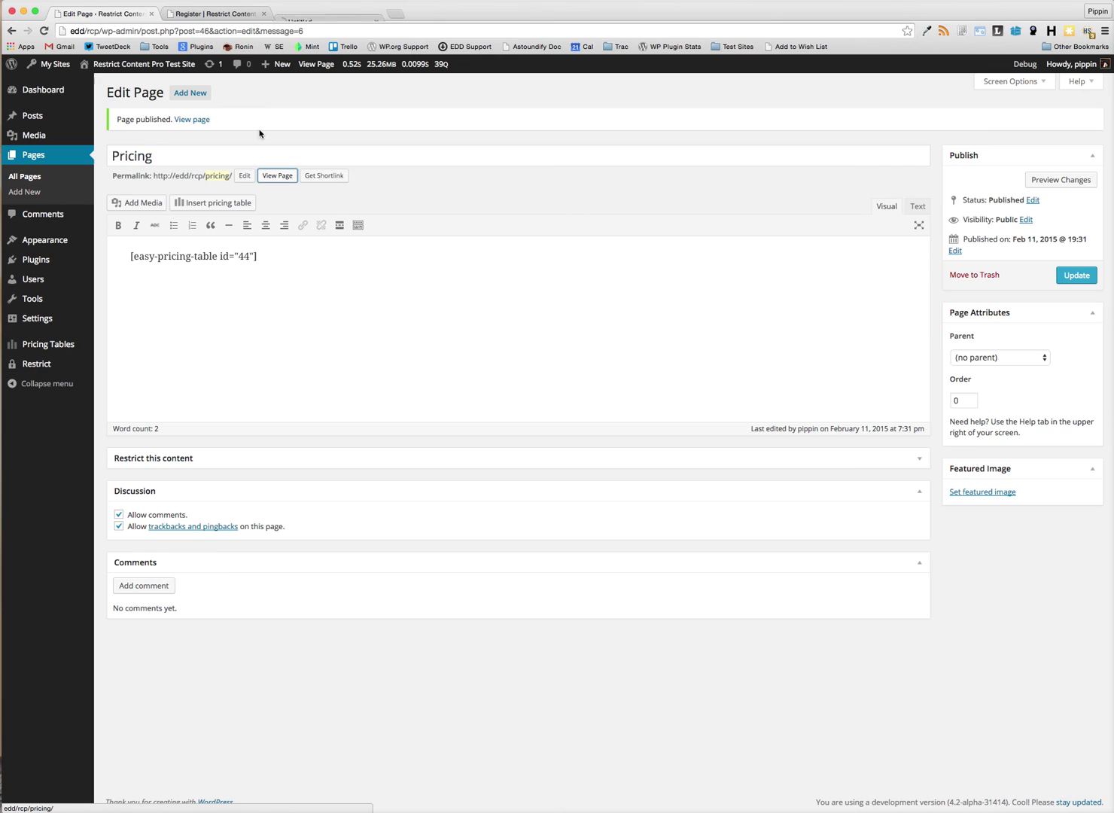
- Open the published Pricing page, then load edd/rcp/pricing/ in a private browsing window
{"action": "left_click", "coordinate": [277, 175], "text": "super"}
{"action": "left_click", "coordinate": [309, 20]}
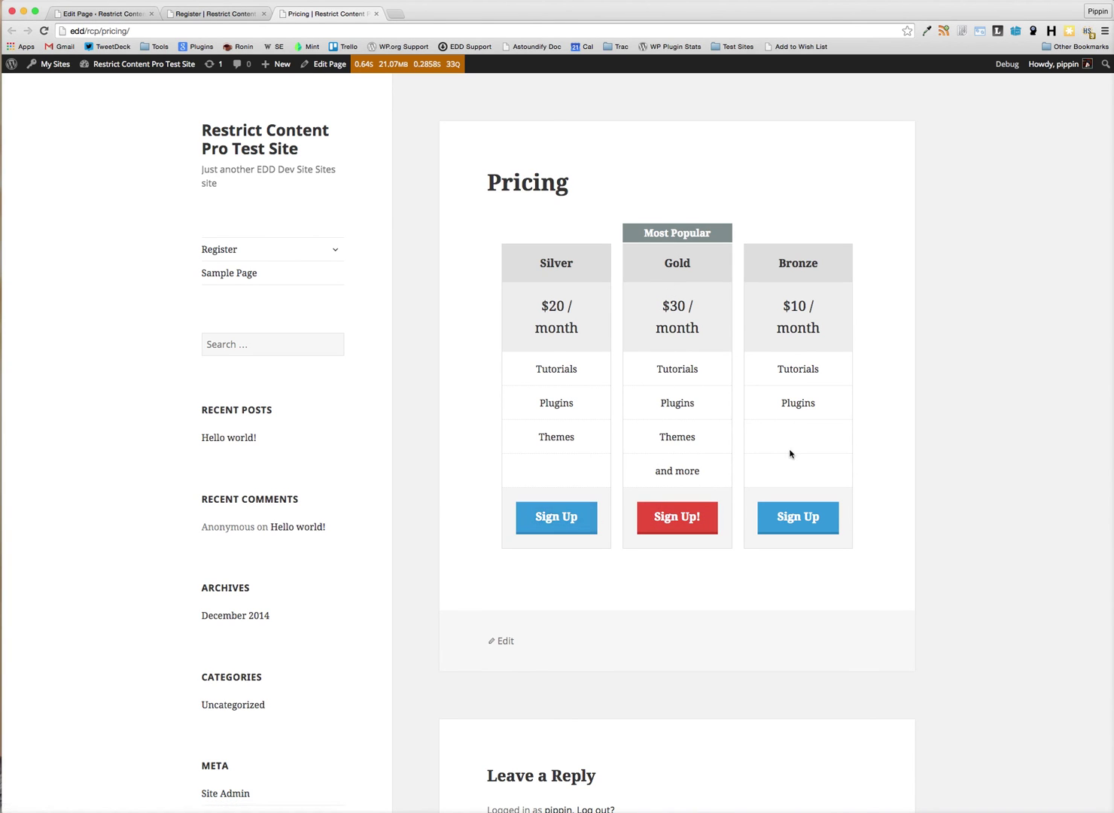
{"action": "left_click", "coordinate": [166, 29]}
{"action": "key", "text": "super+grave"}
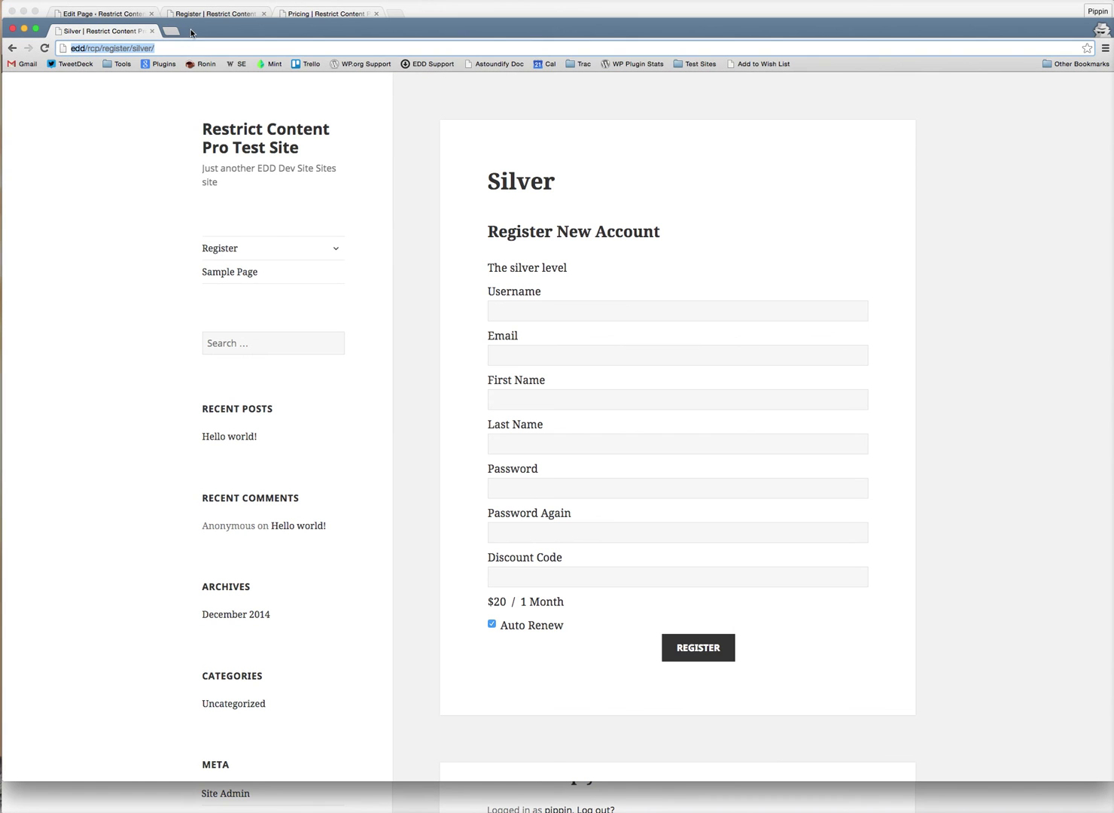
{"action": "type", "text": "edd/rcp/pricing/"}
{"action": "key", "text": "Return"}
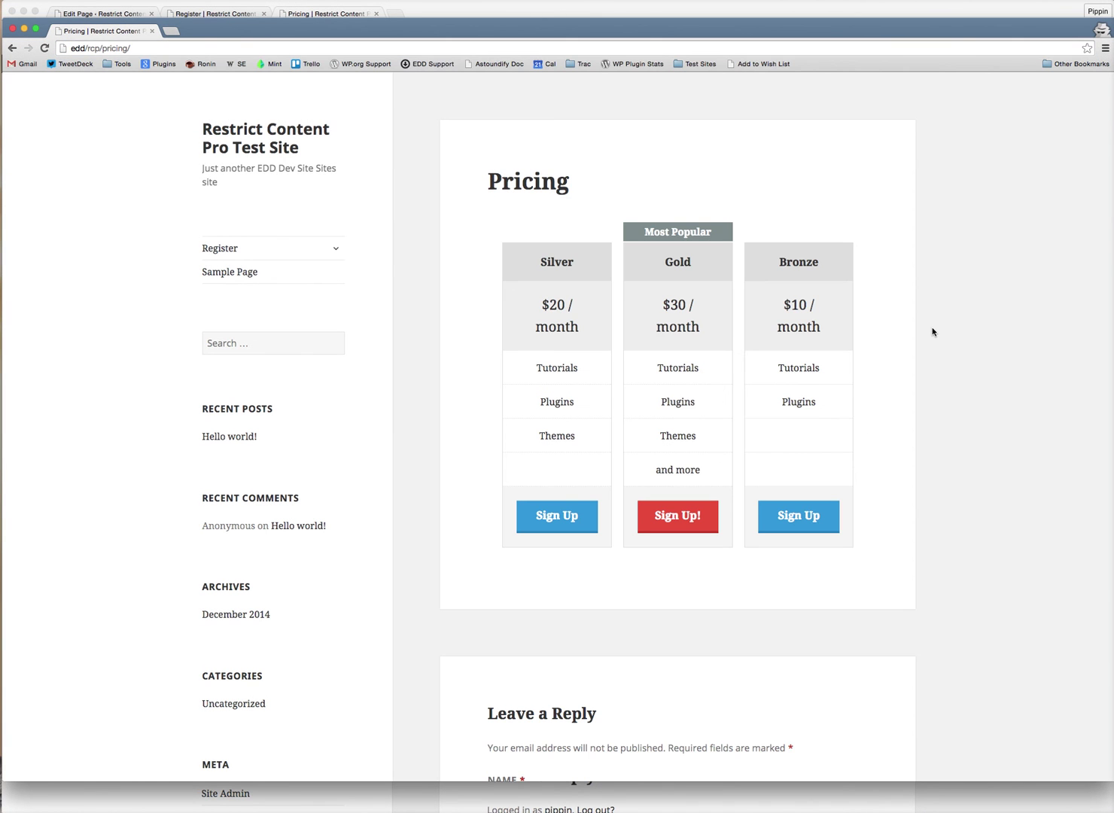
- Follow the Gold and Bronze Sign Up links, going back to the Pricing page after each
{"action": "left_click", "coordinate": [674, 523]}
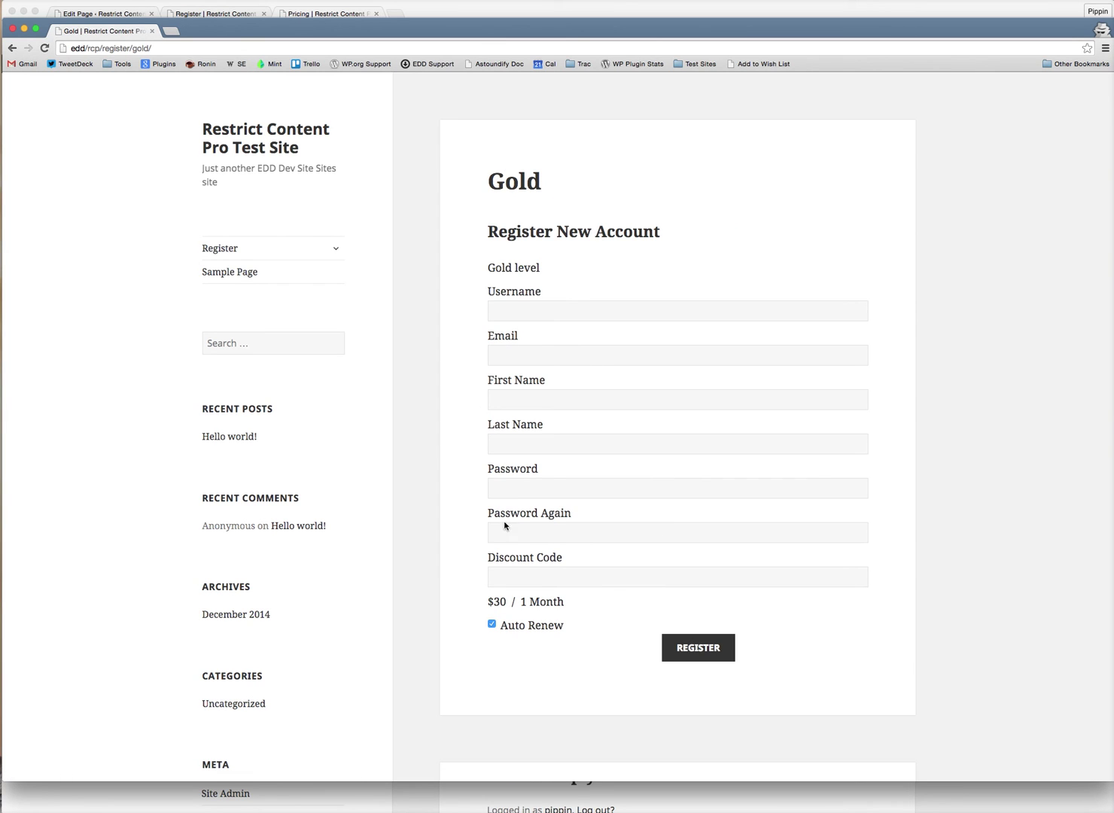
{"action": "left_click", "coordinate": [12, 48]}
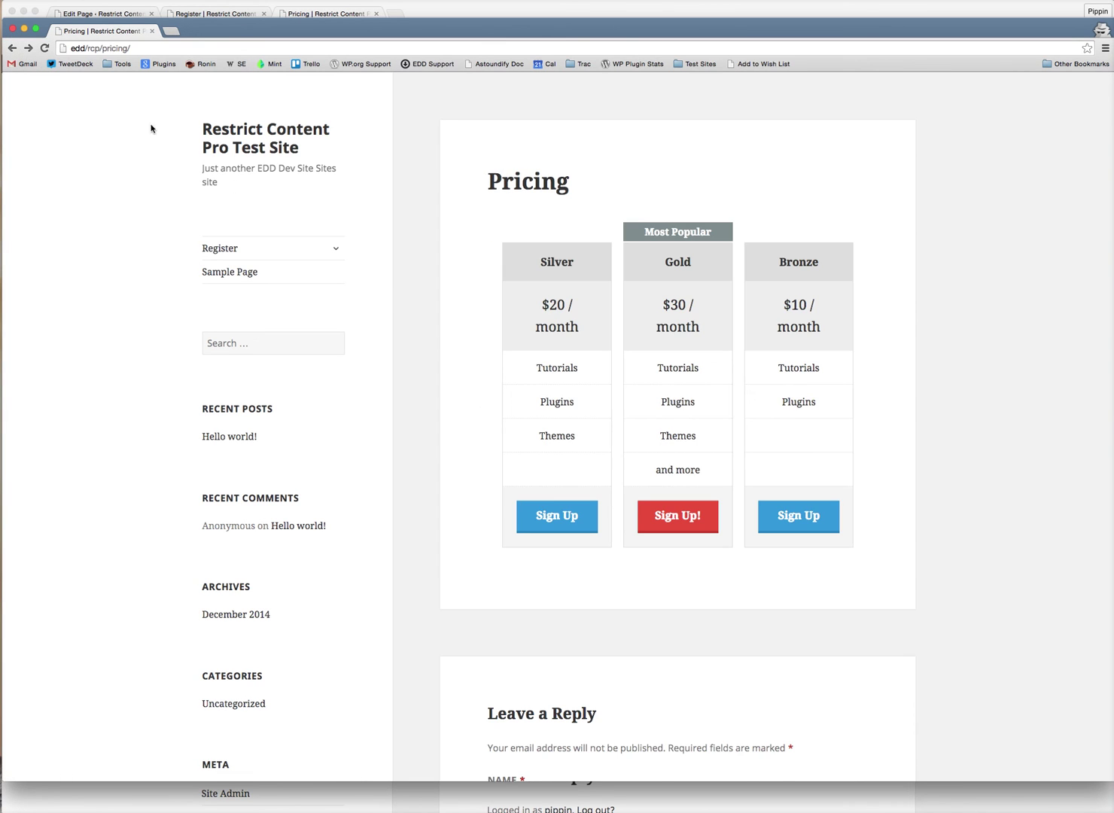
{"action": "left_click", "coordinate": [785, 519]}
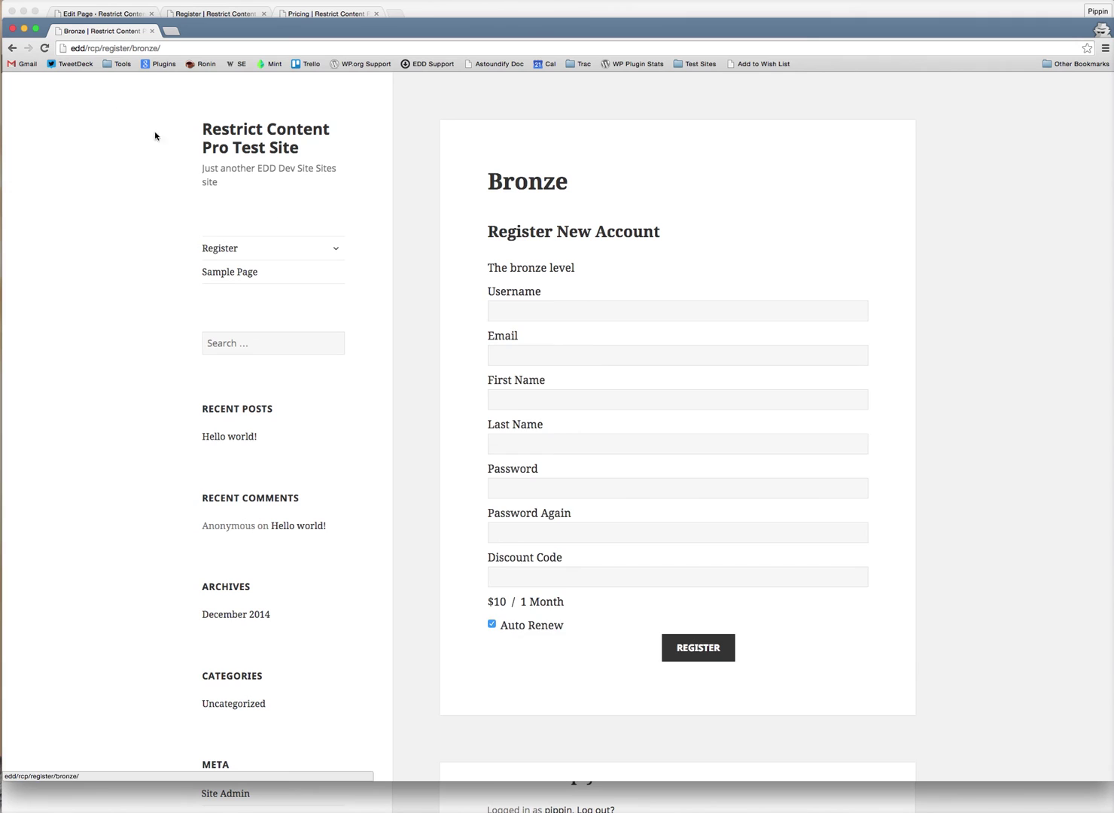
{"action": "left_click", "coordinate": [12, 49]}
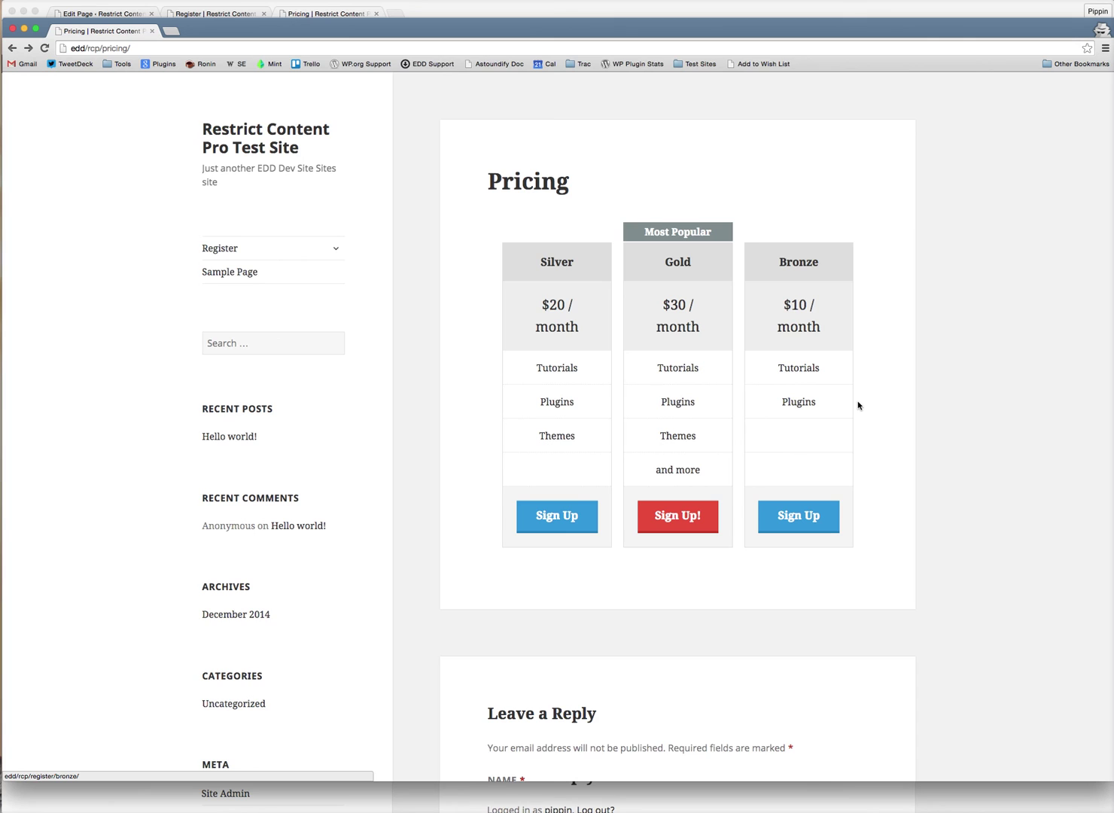
{"action": "scroll", "coordinate": [858, 405], "scroll_direction": "up", "scroll_amount": 2}
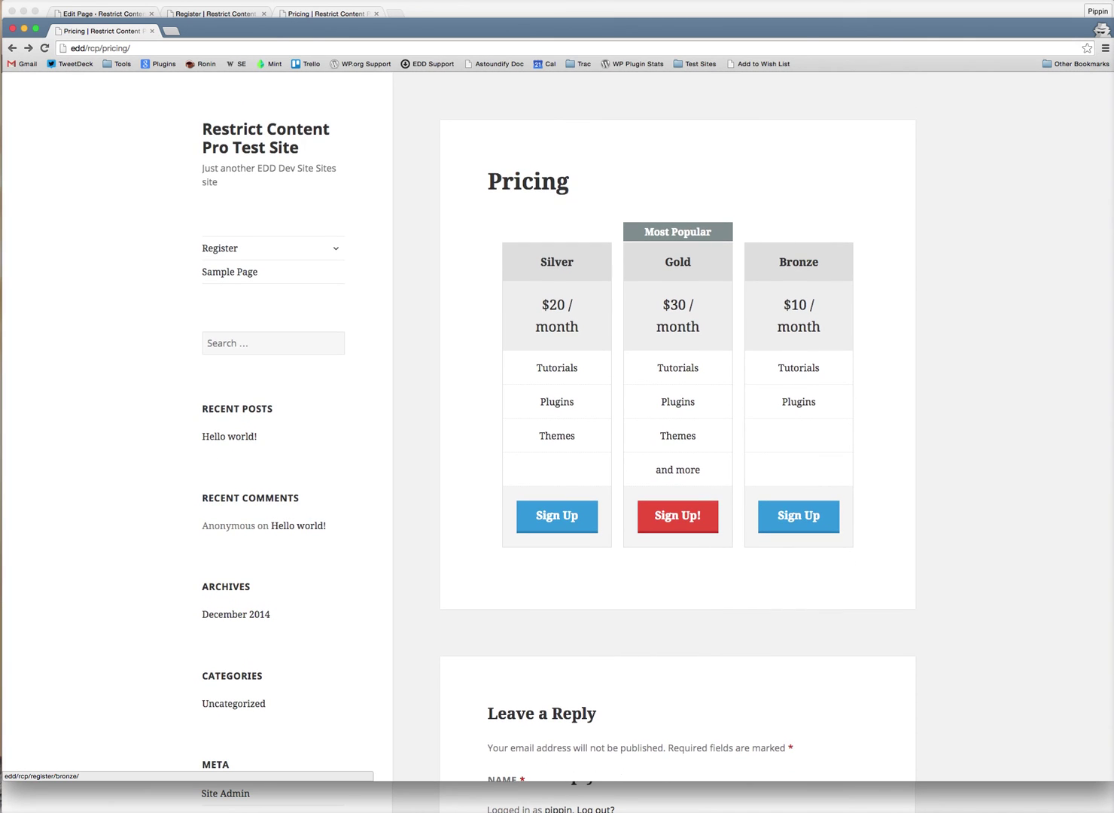